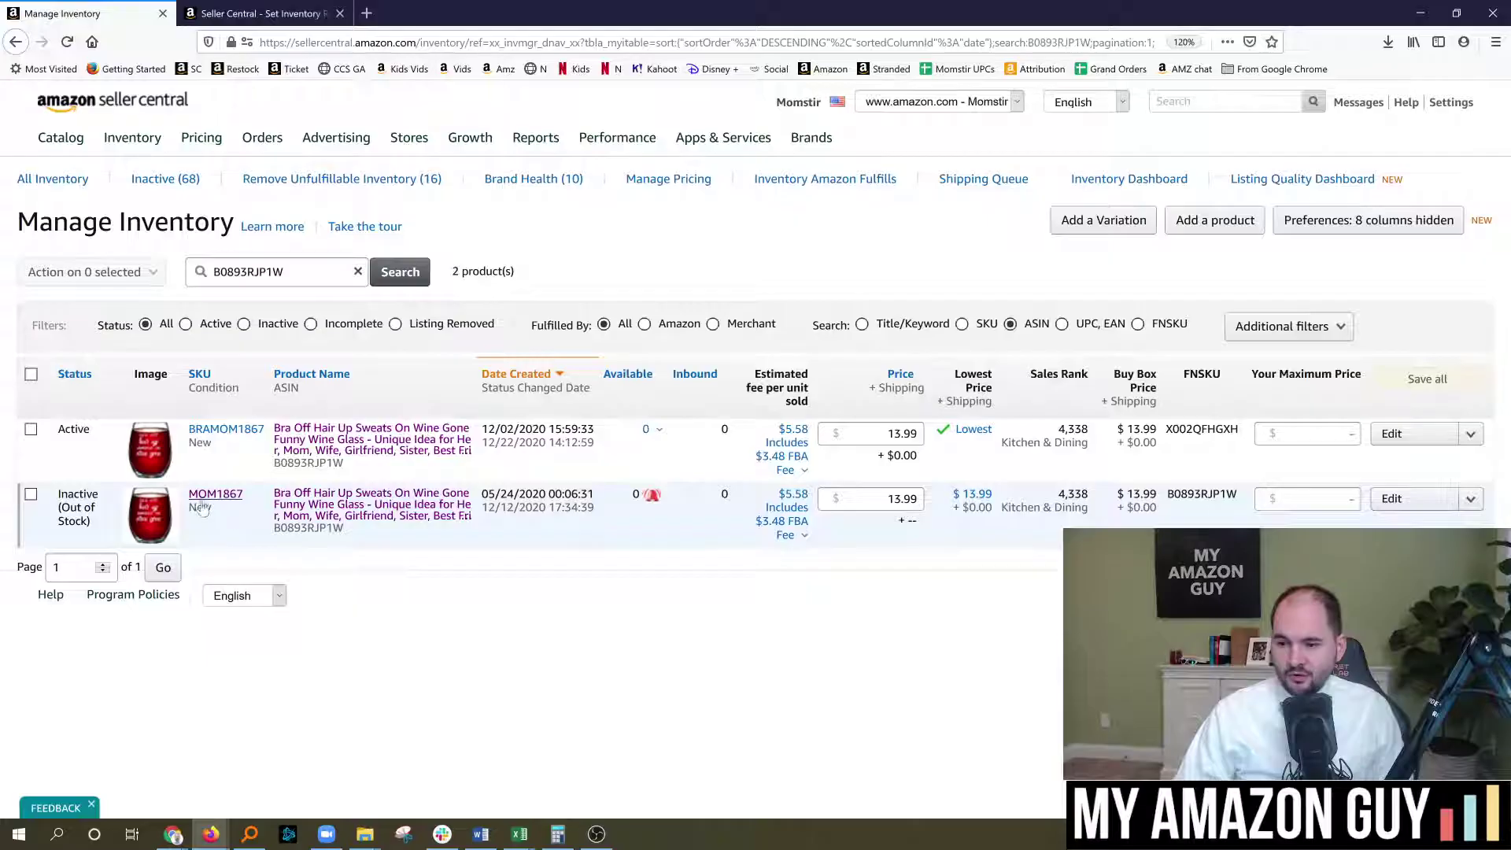
- Tick the checkbox on the active BRAMOM1867 listing so one listing is selected
double_click(242, 498)
click(205, 469)
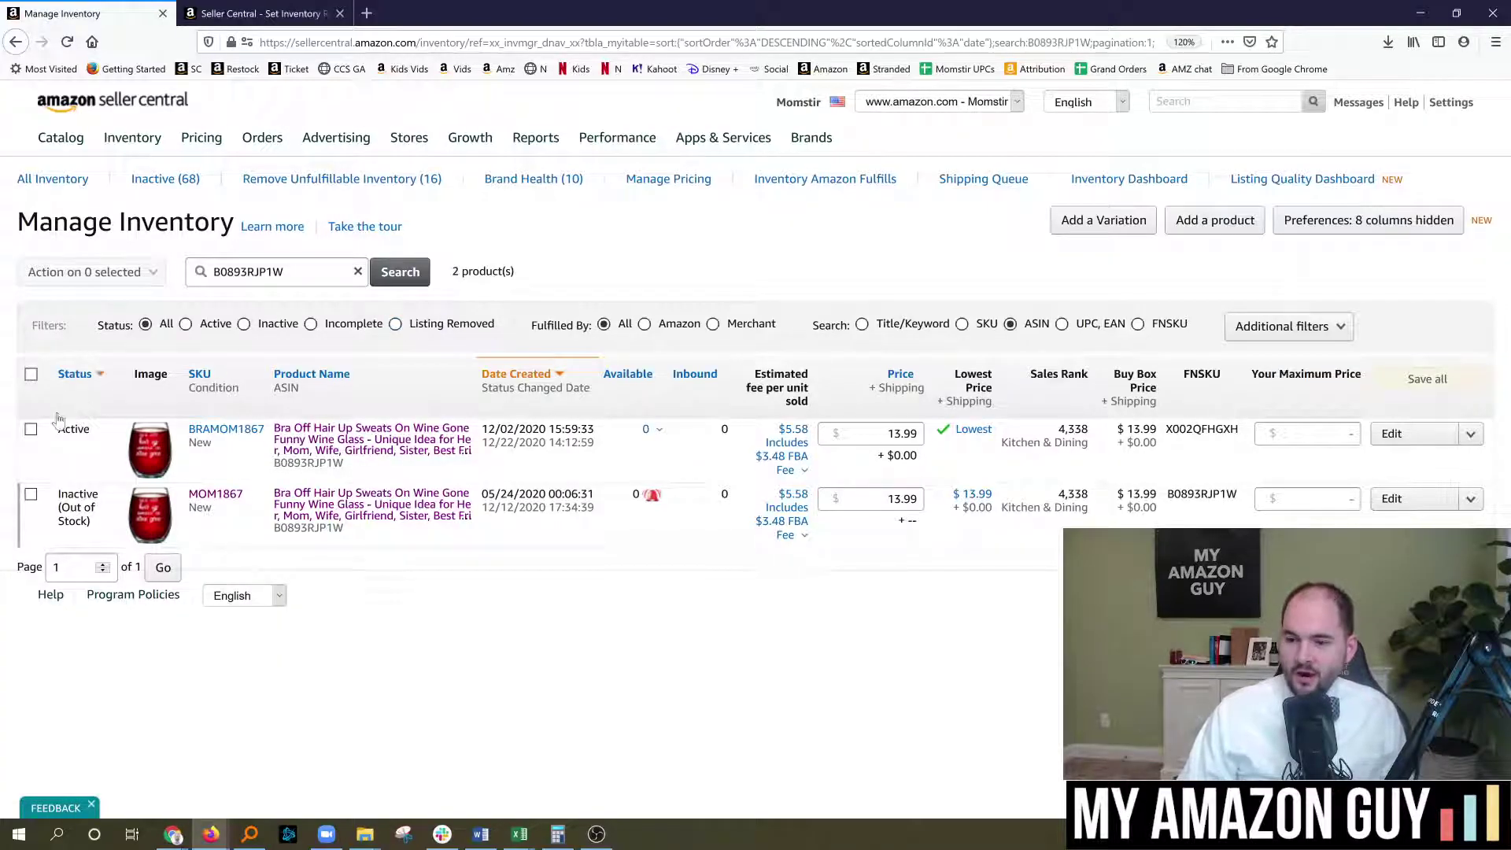
click(31, 429)
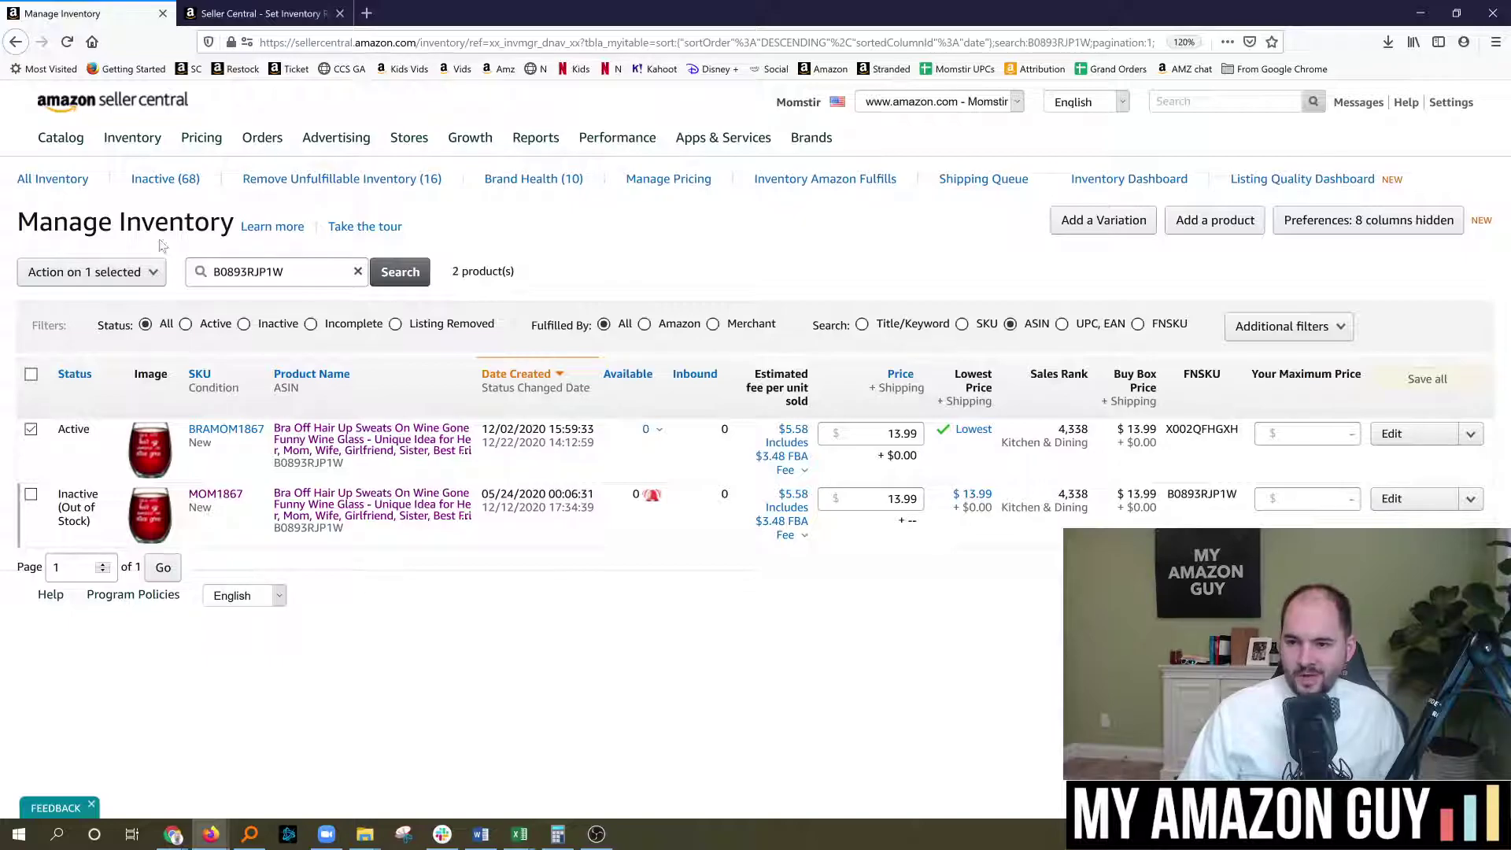
mouse_move(132, 139)
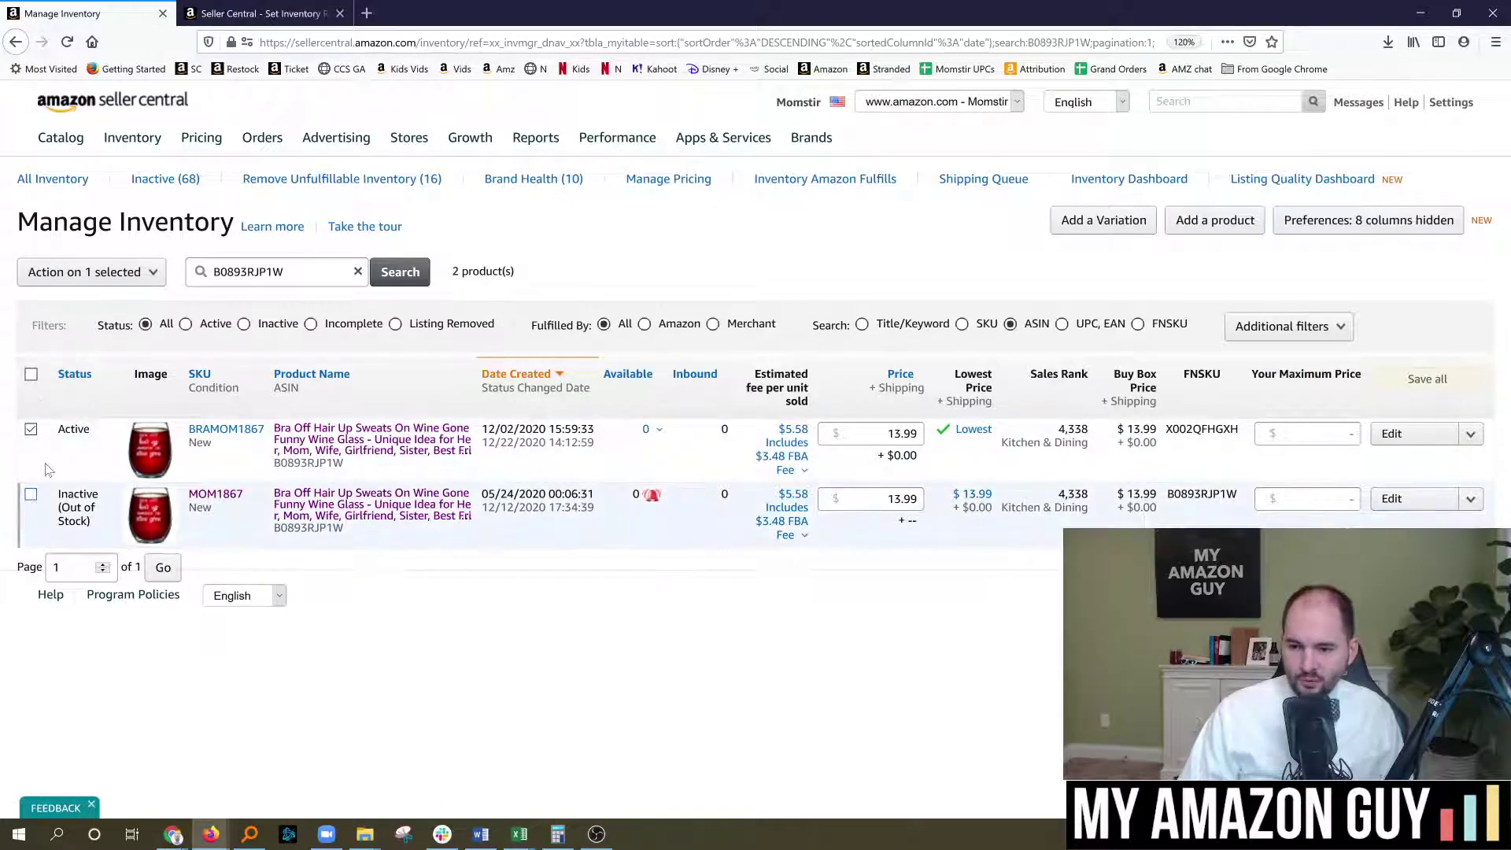
- Choose 'Set replenishment alerts' from the 'Action on 1 selected' menu for BRAMOM1867
click(79, 276)
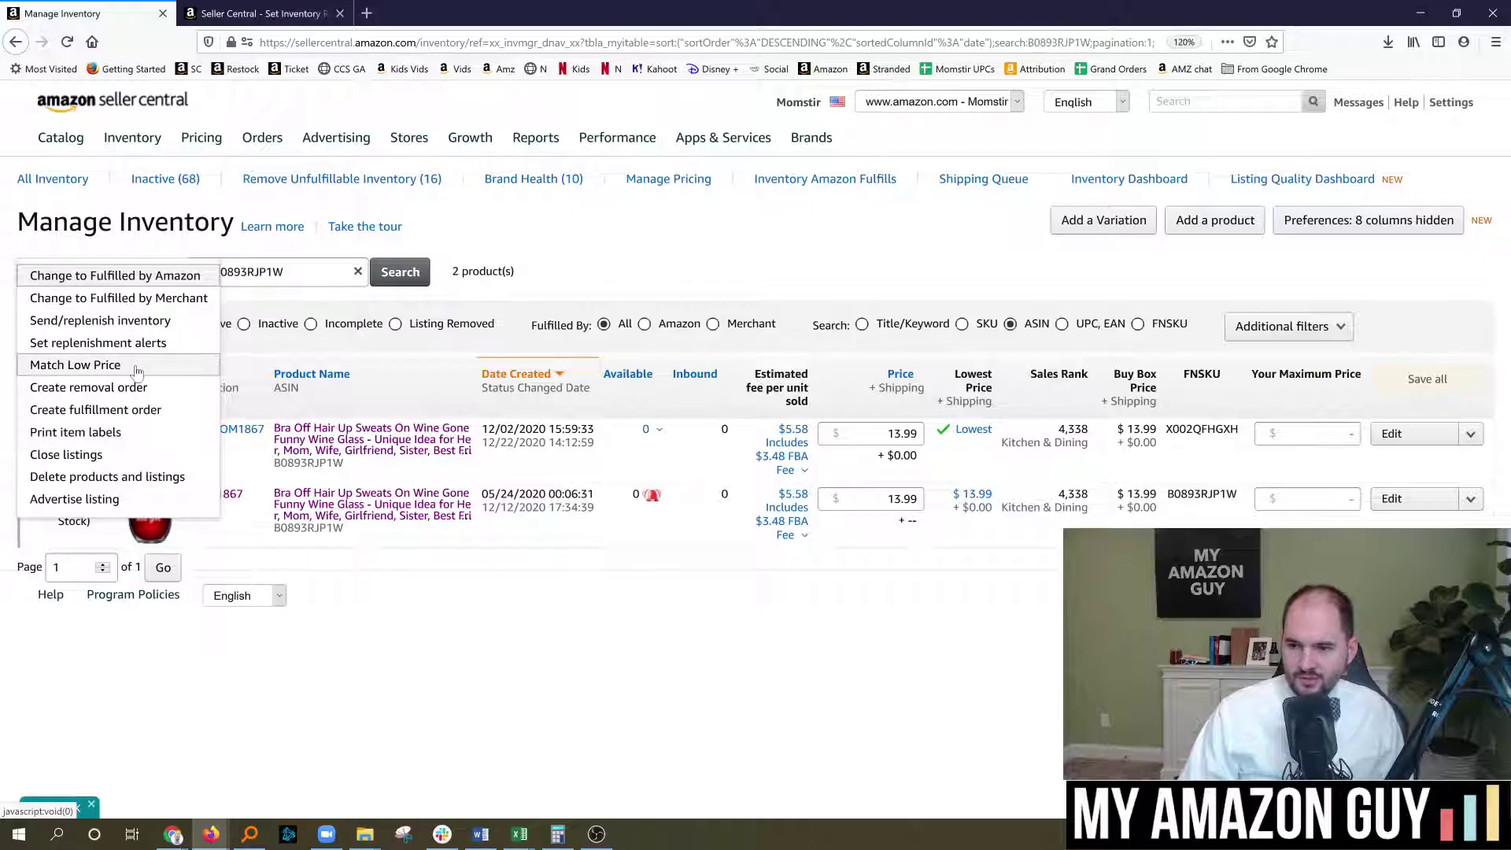
click(1471, 435)
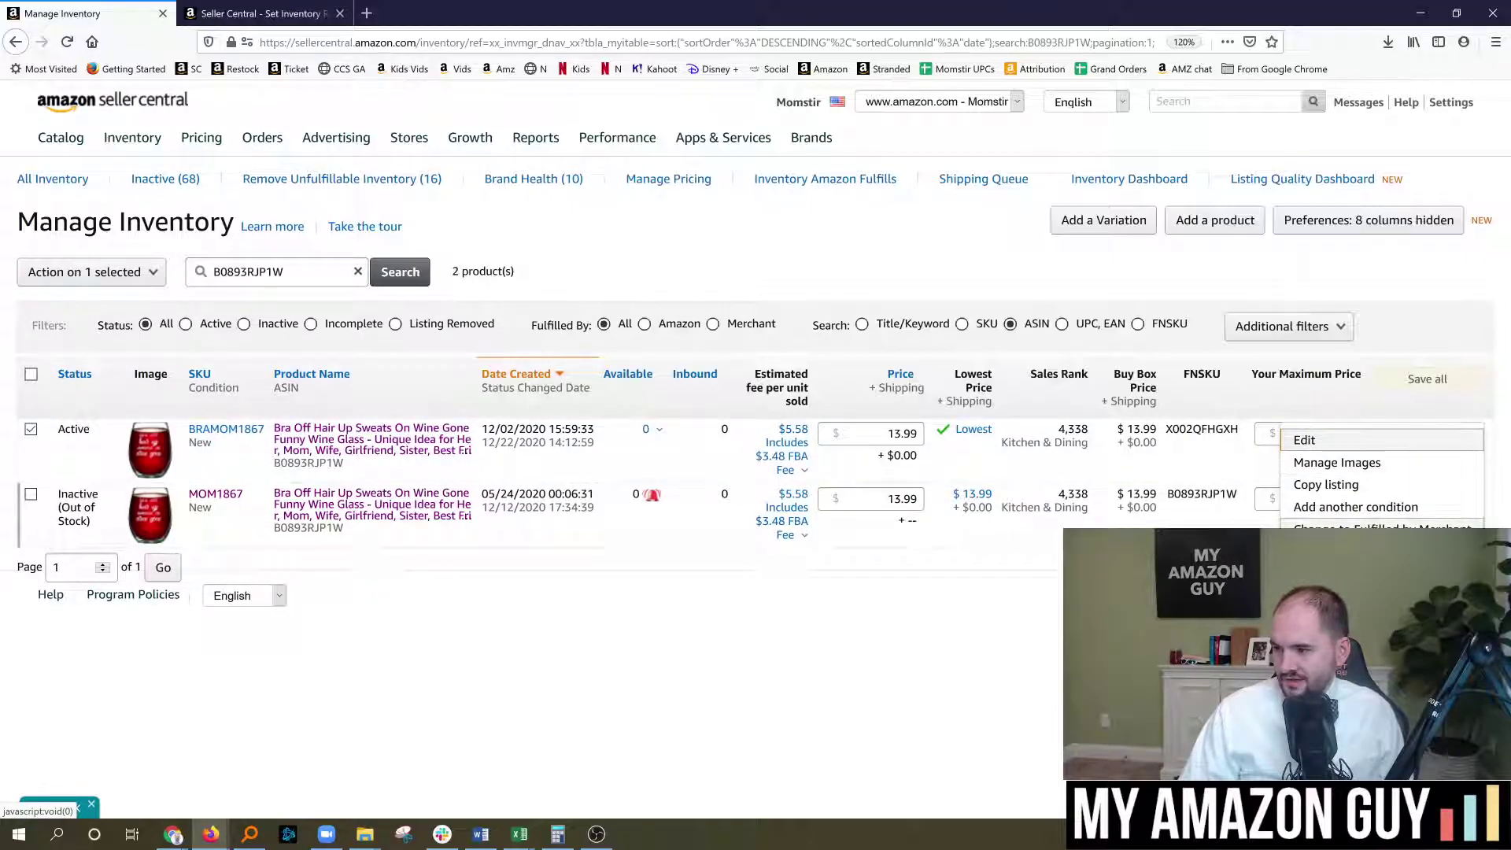
click(156, 272)
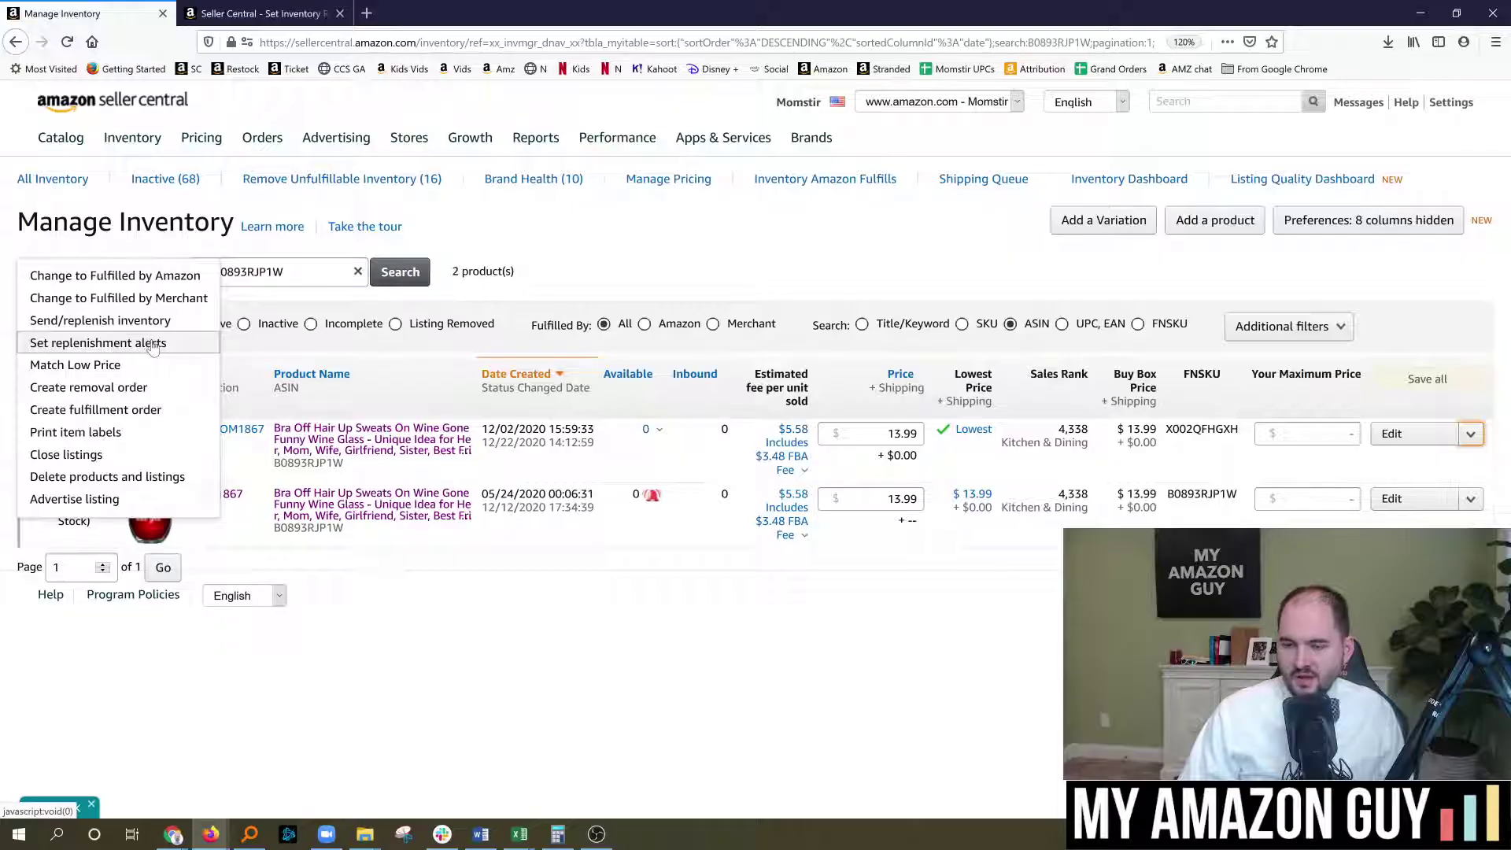
click(158, 344)
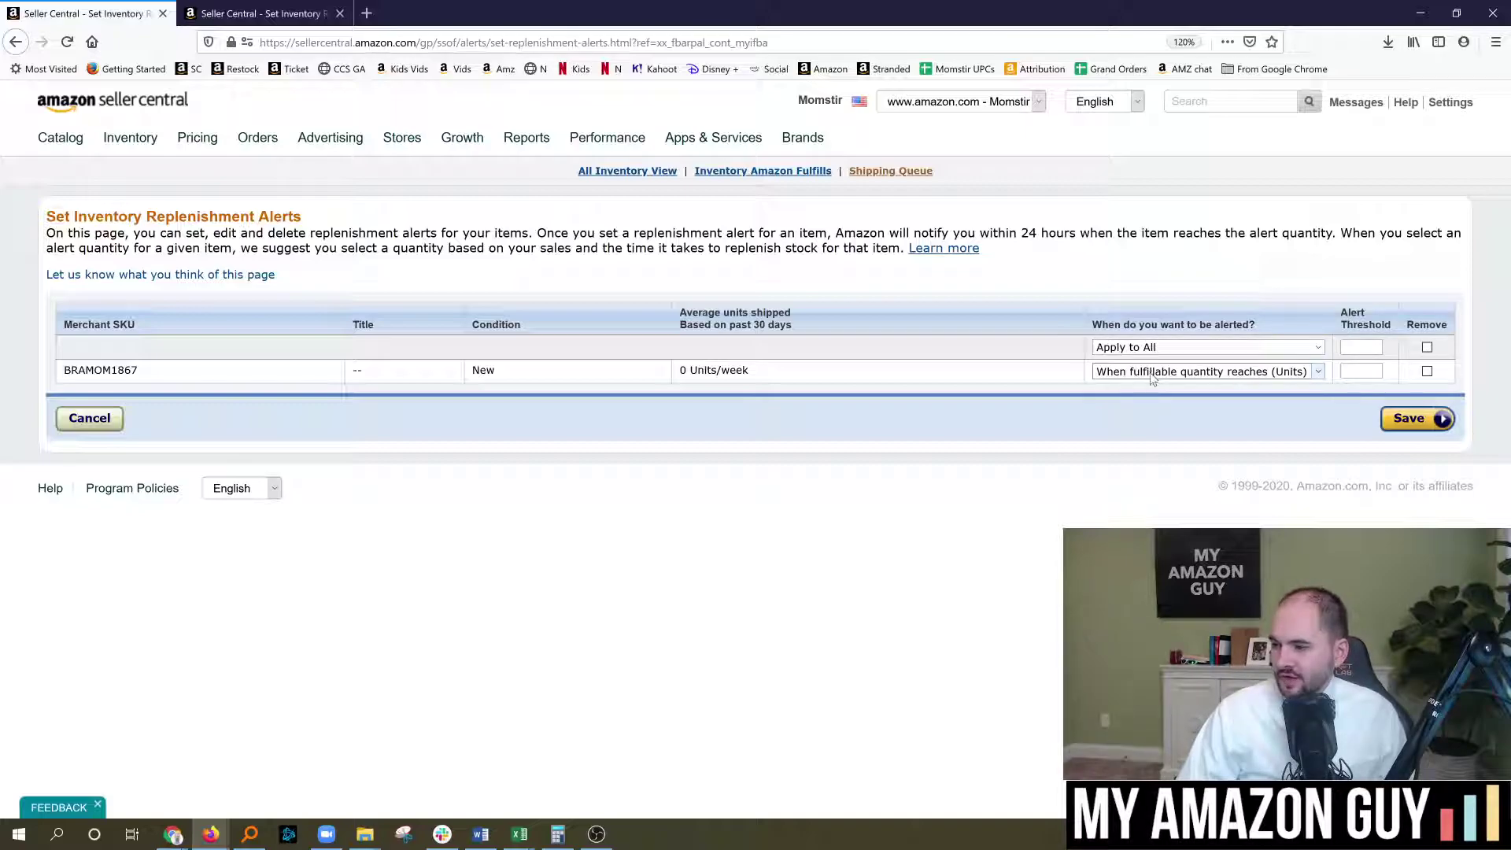
- Set the alert trigger to 'When Weeks-of-Cover reaches (Weeks)' and focus the Alert Threshold box
click(1154, 380)
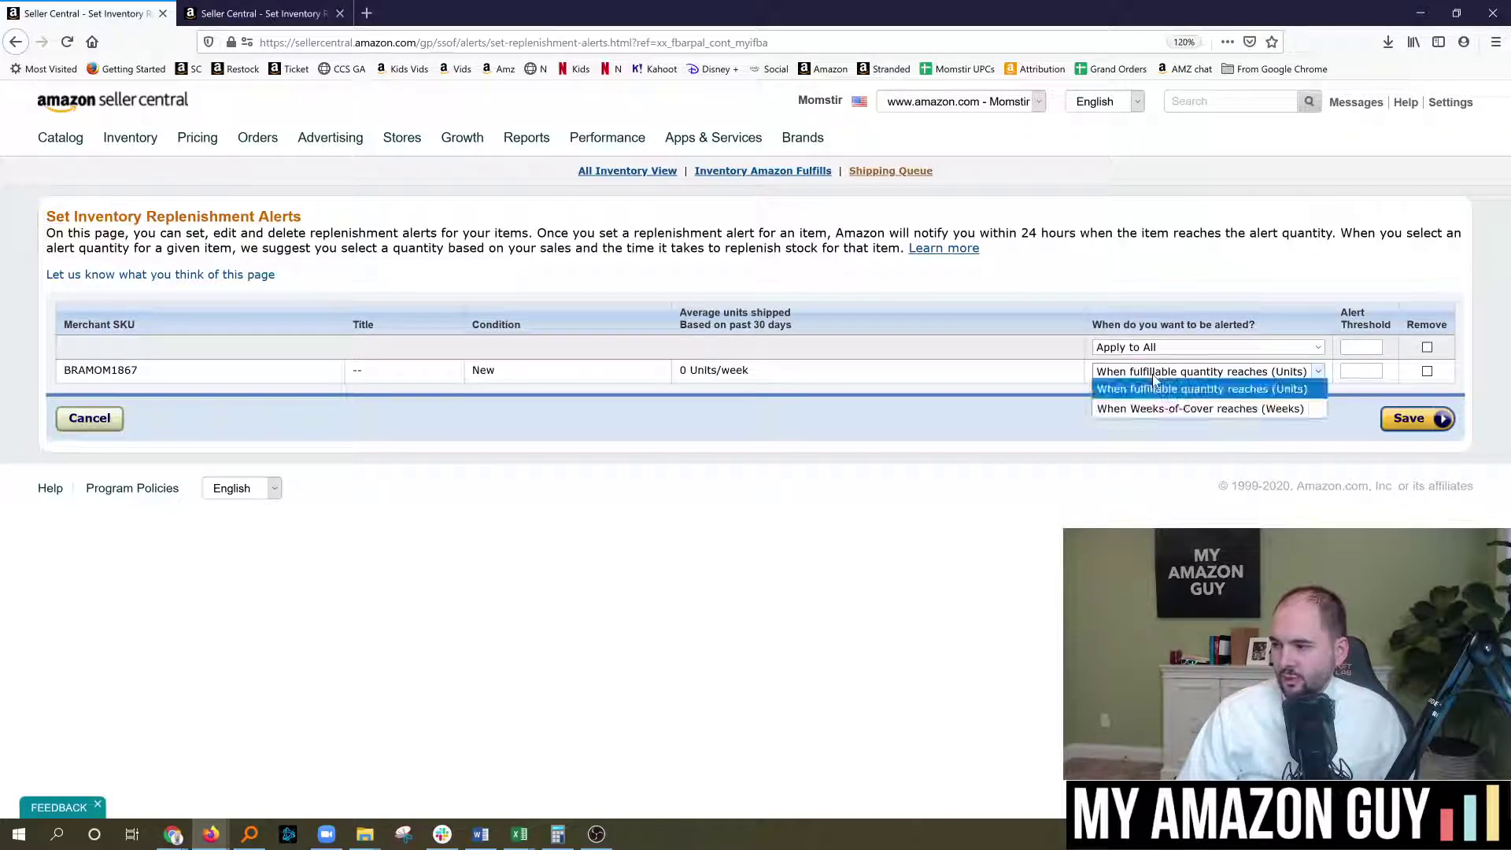
click(1233, 417)
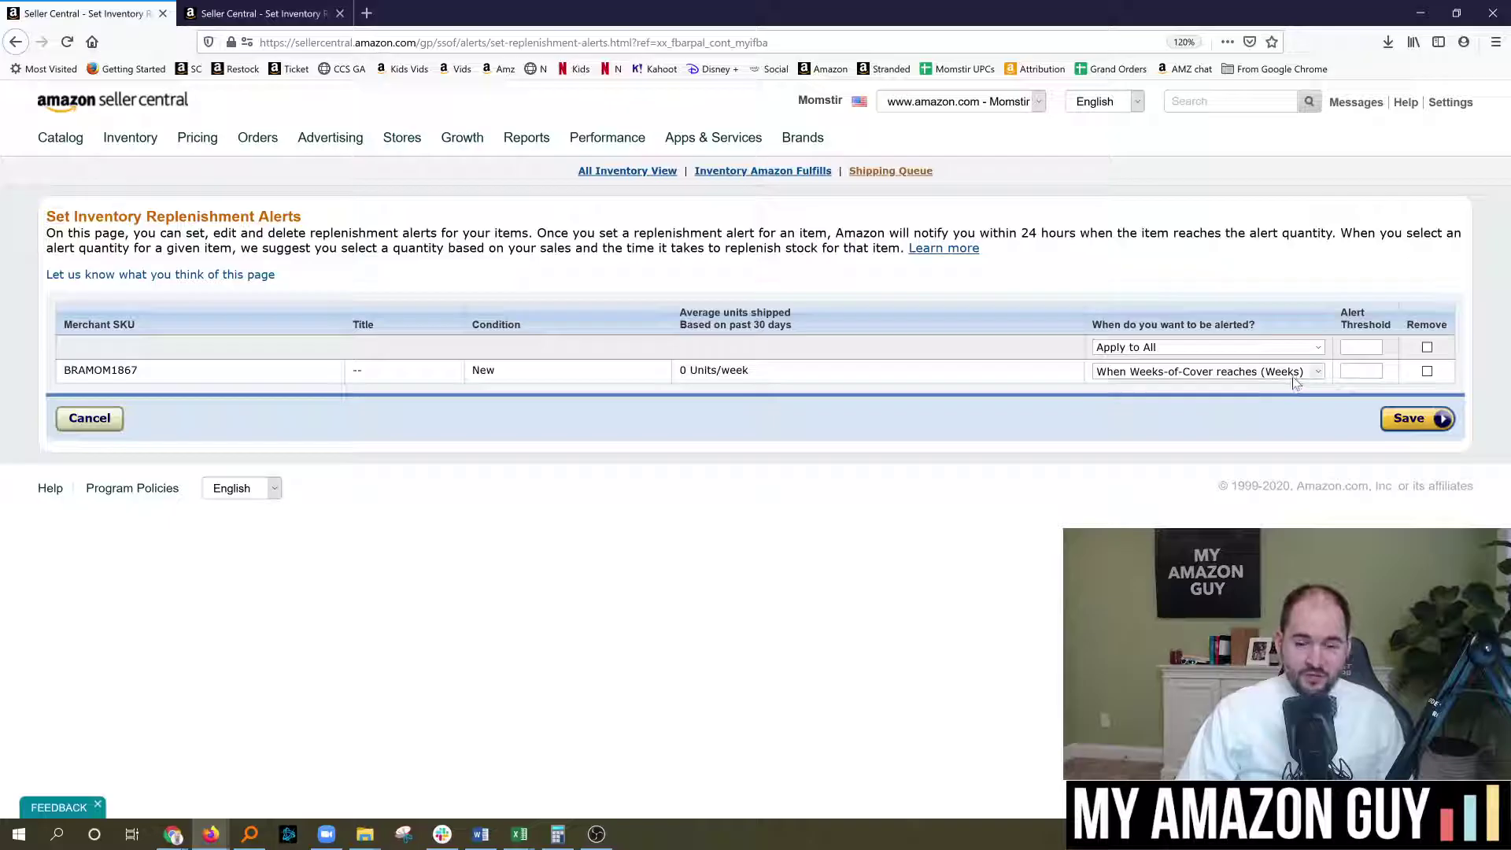
click(1363, 371)
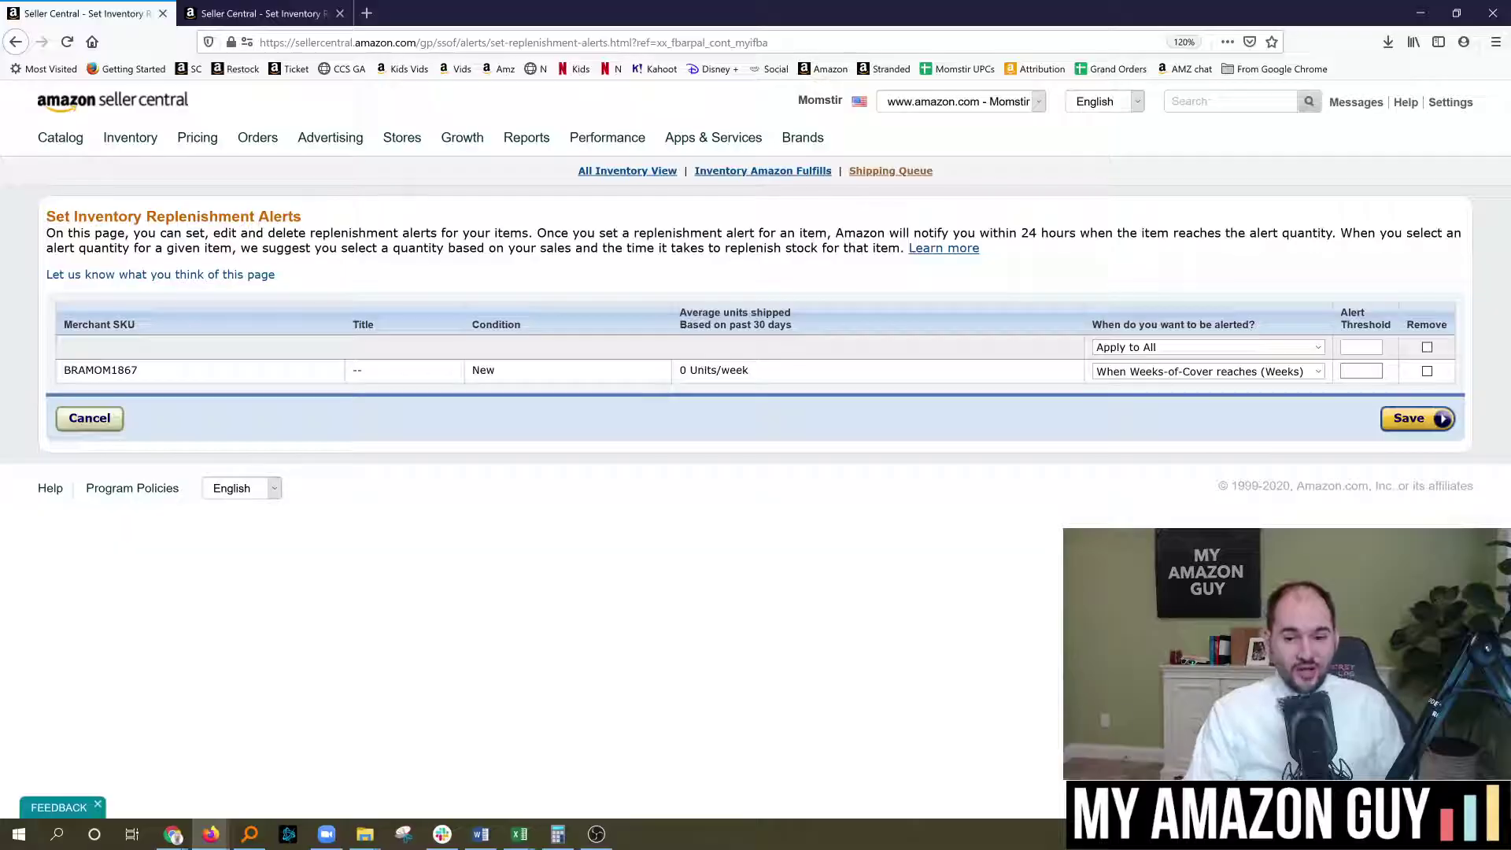
- Enter an Alert Threshold of 8 weeks for BRAMOM1867 and save the alert
text(8)
click(1334, 438)
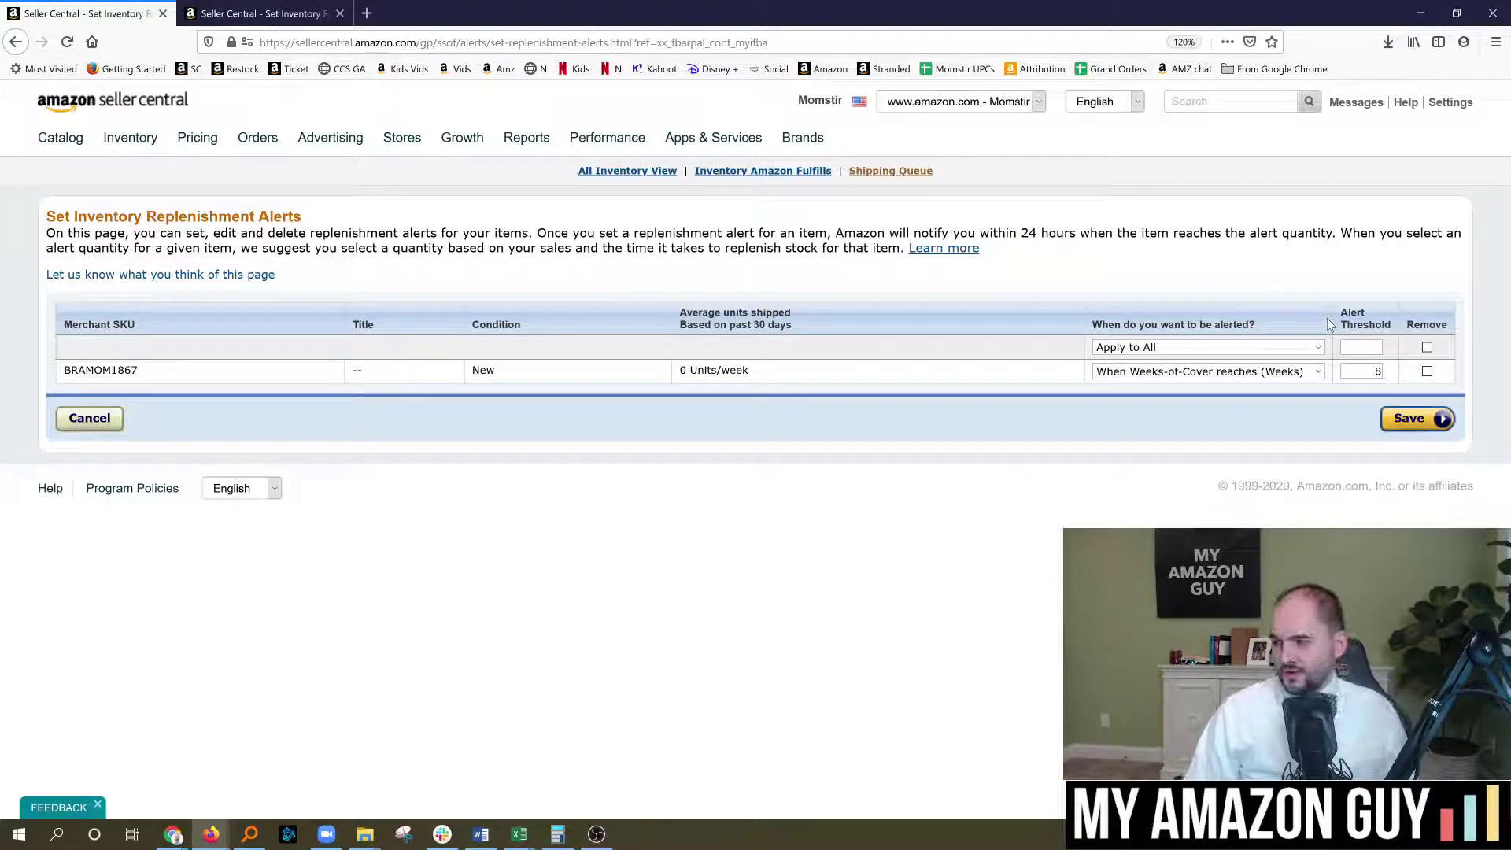
double_click(1377, 370)
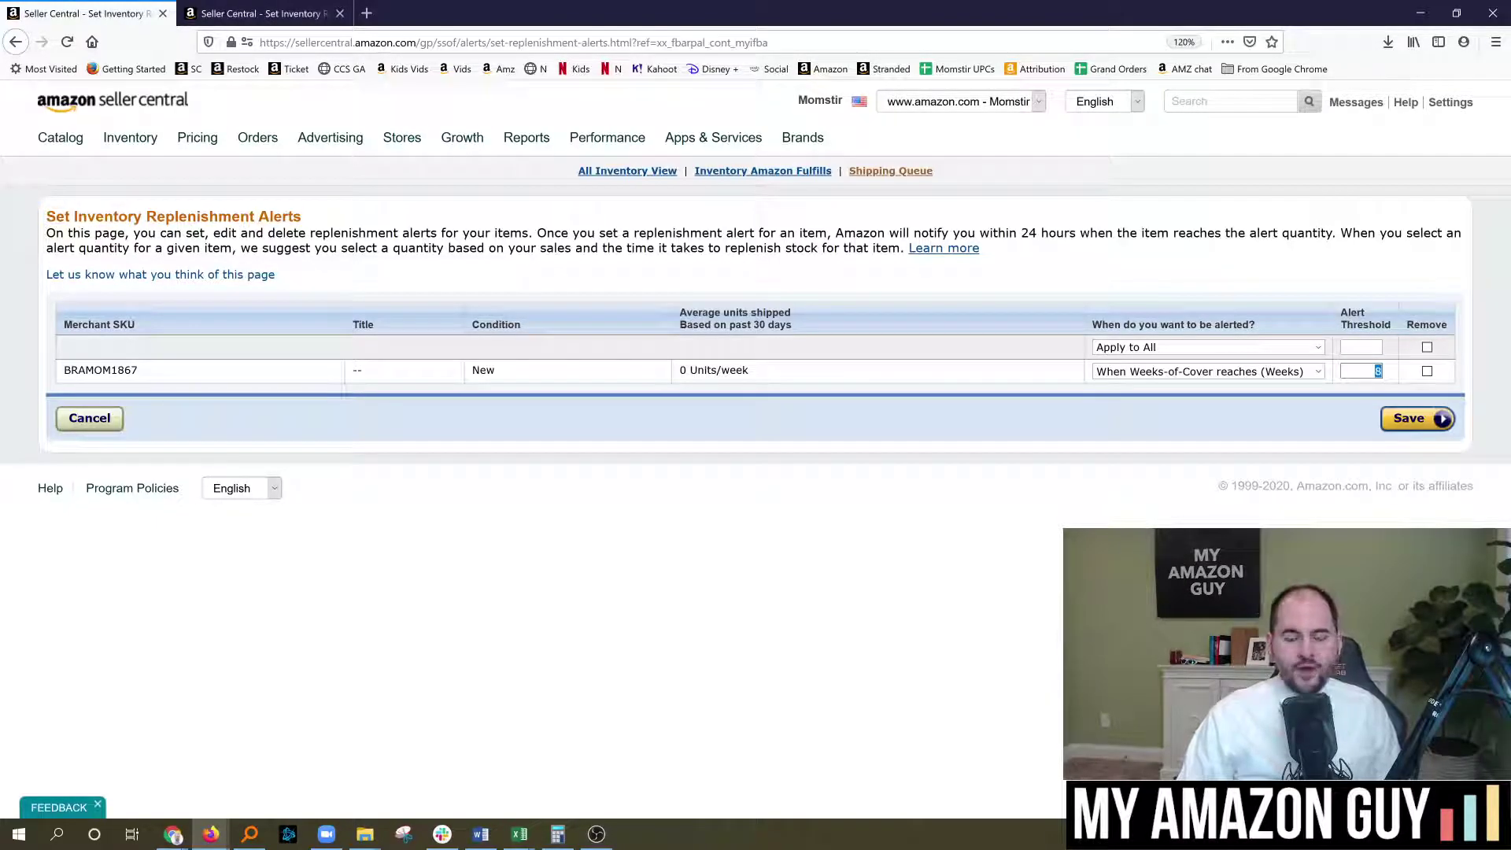
text(4)
click(1333, 408)
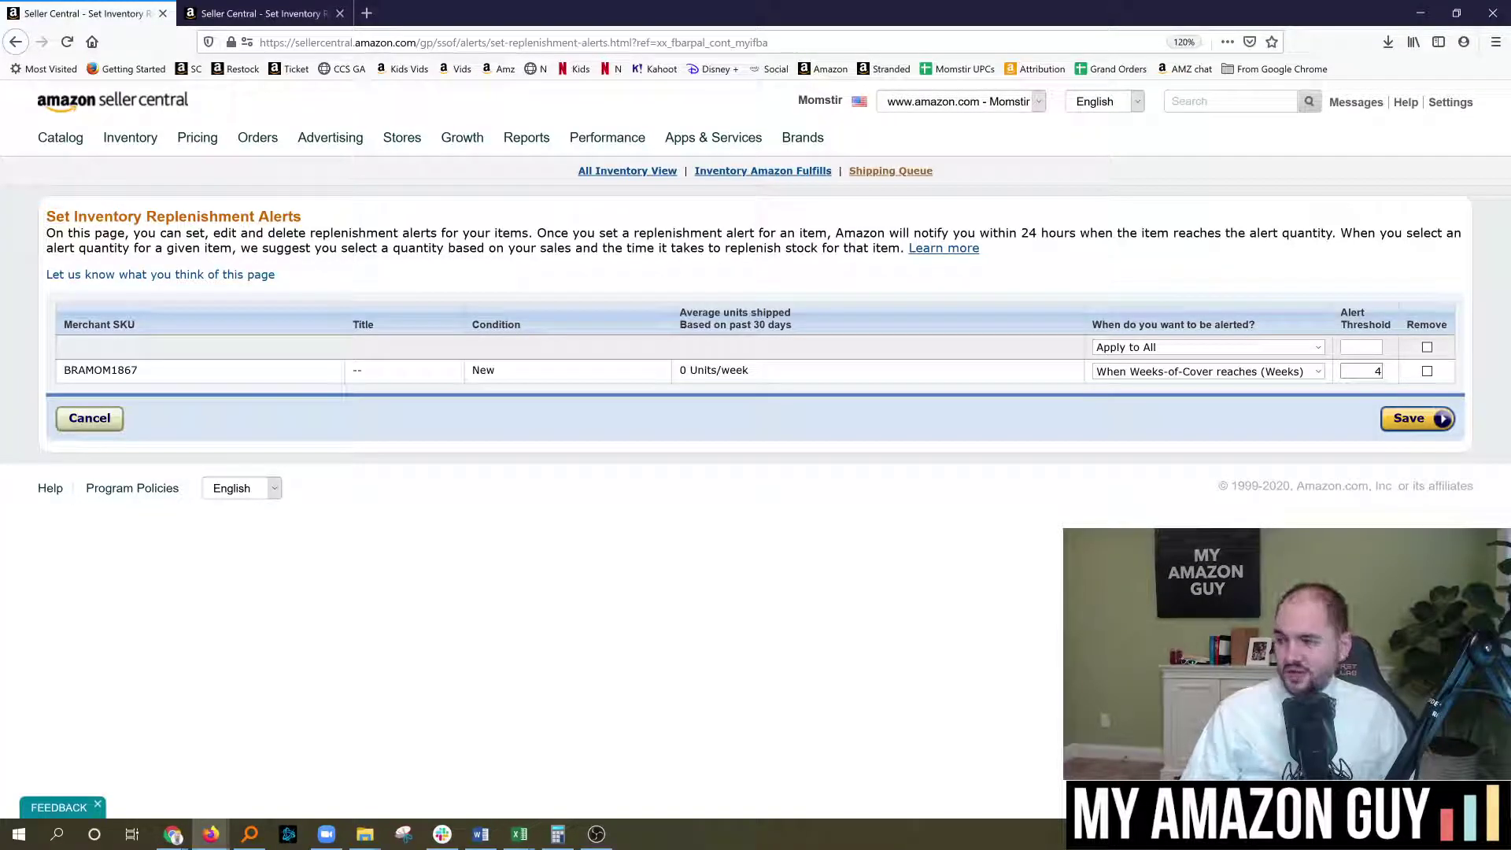
drag(1373, 371, 1408, 376)
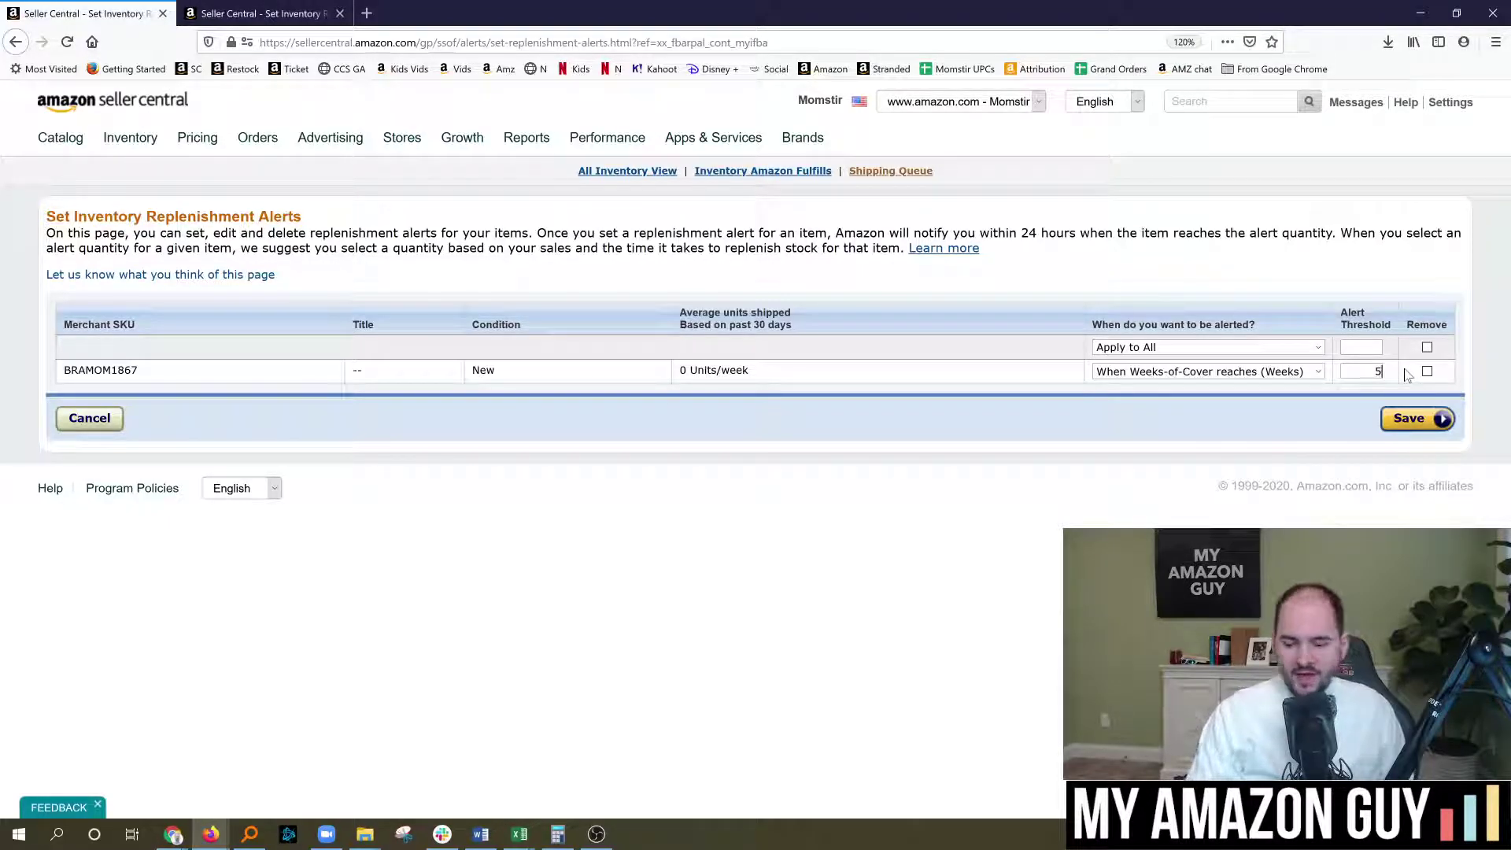
text(8)
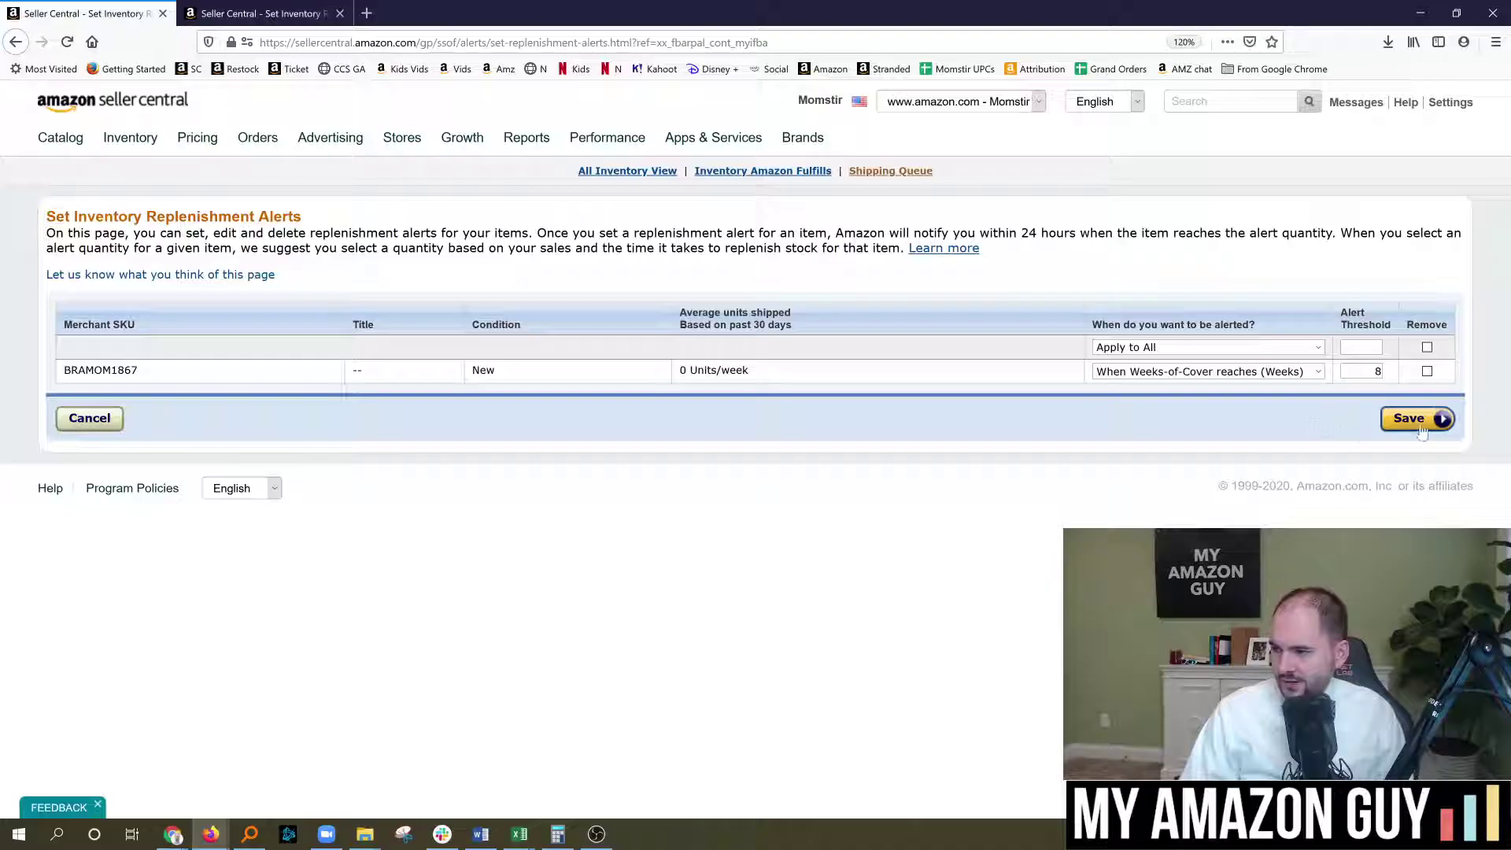
click(1421, 431)
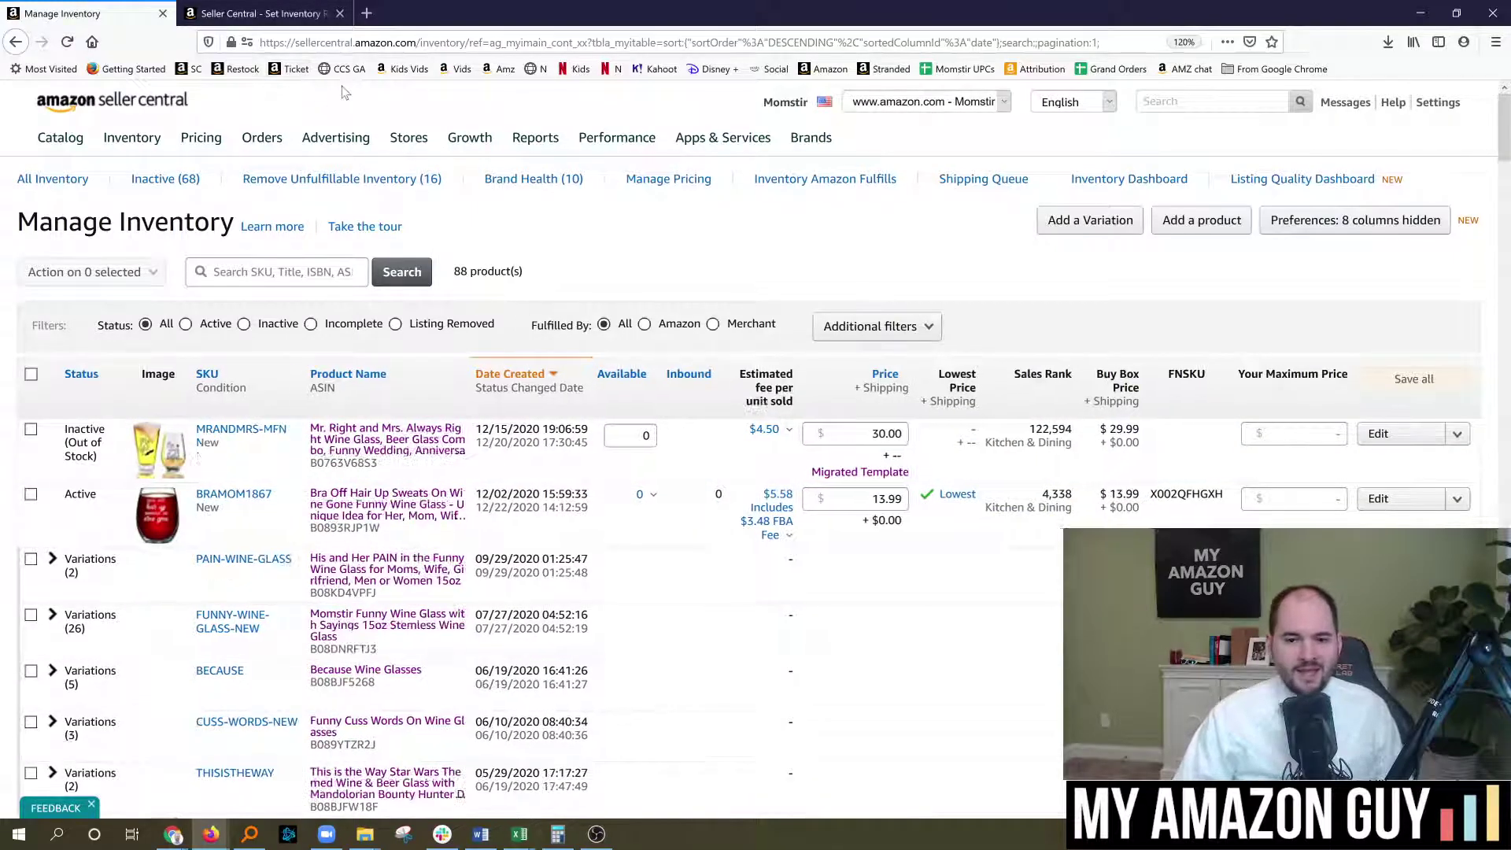
- View the 88-product Manage Inventory list, then switch to the FBA Replenishment Alert email in Gmail
mouse_move(425, 156)
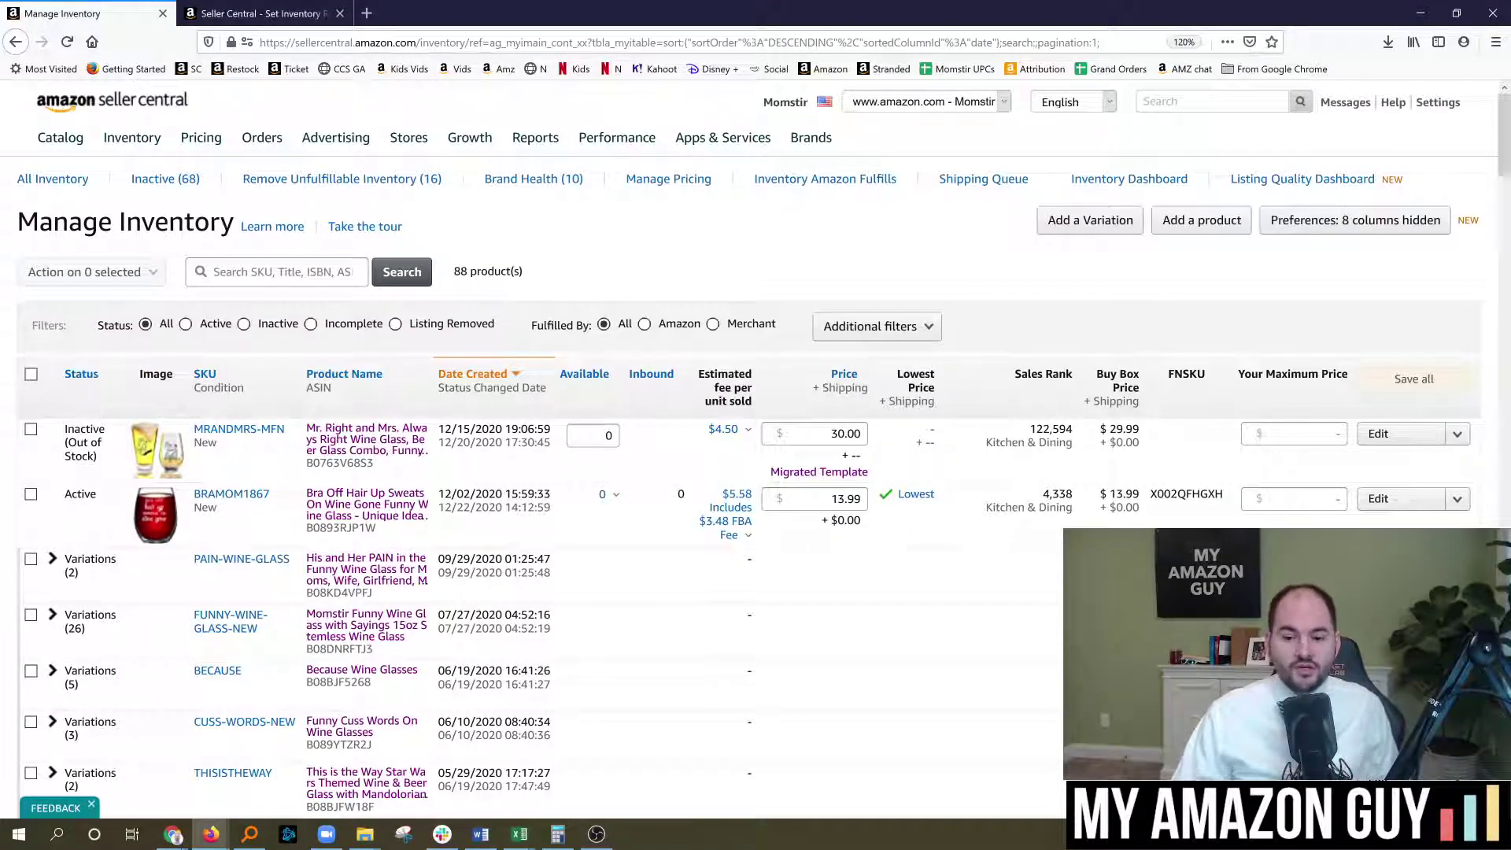
key(alt+Tab)
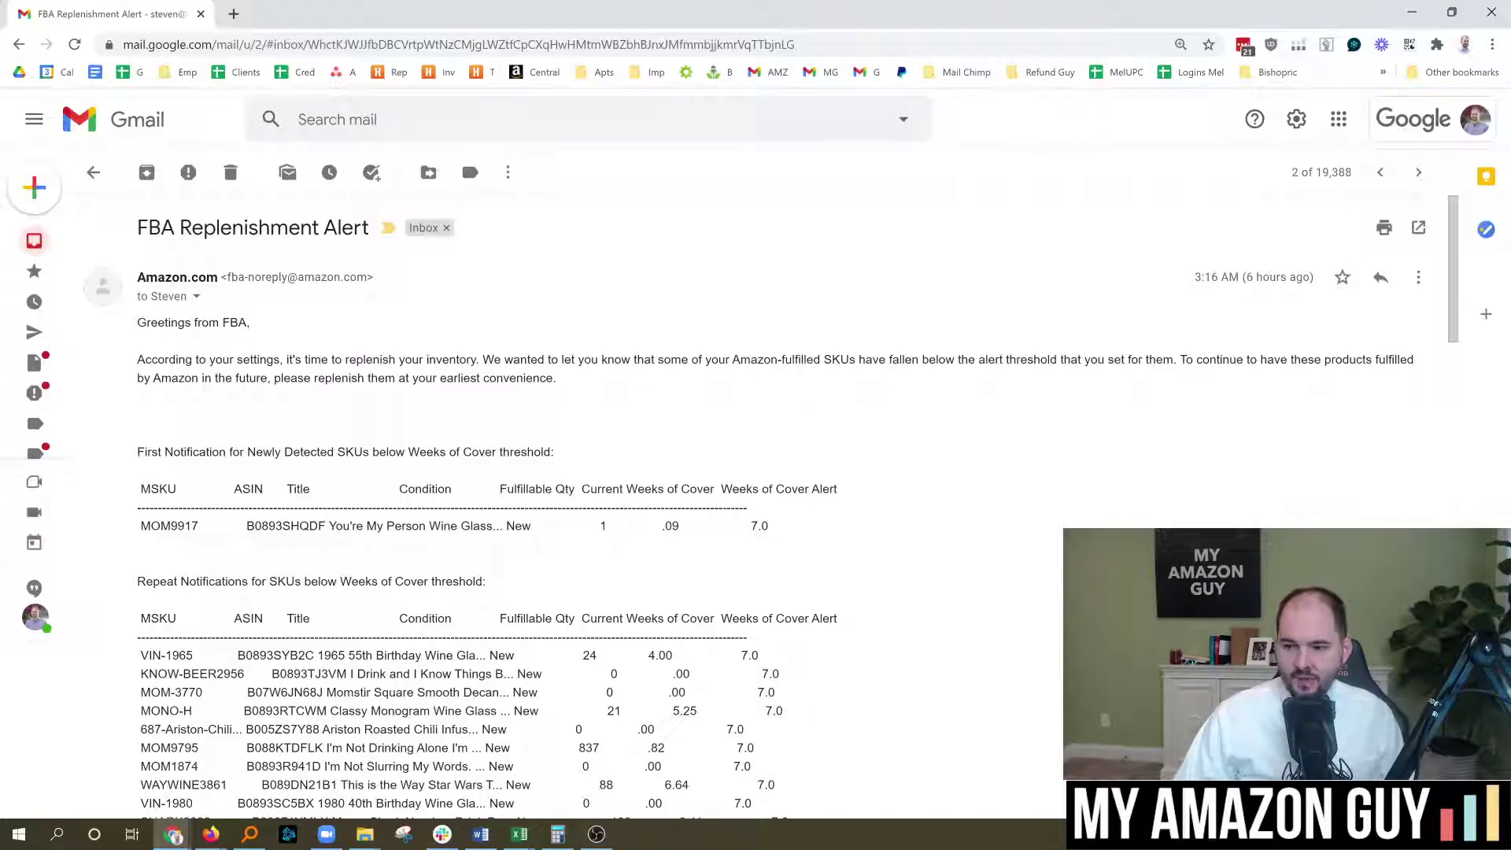
- Highlight the email's First Notification section, 7.0 alert value and SKU MOM9917, then return to the sales report
triple_click(142, 452)
click(161, 452)
drag(137, 452, 574, 462)
click(574, 462)
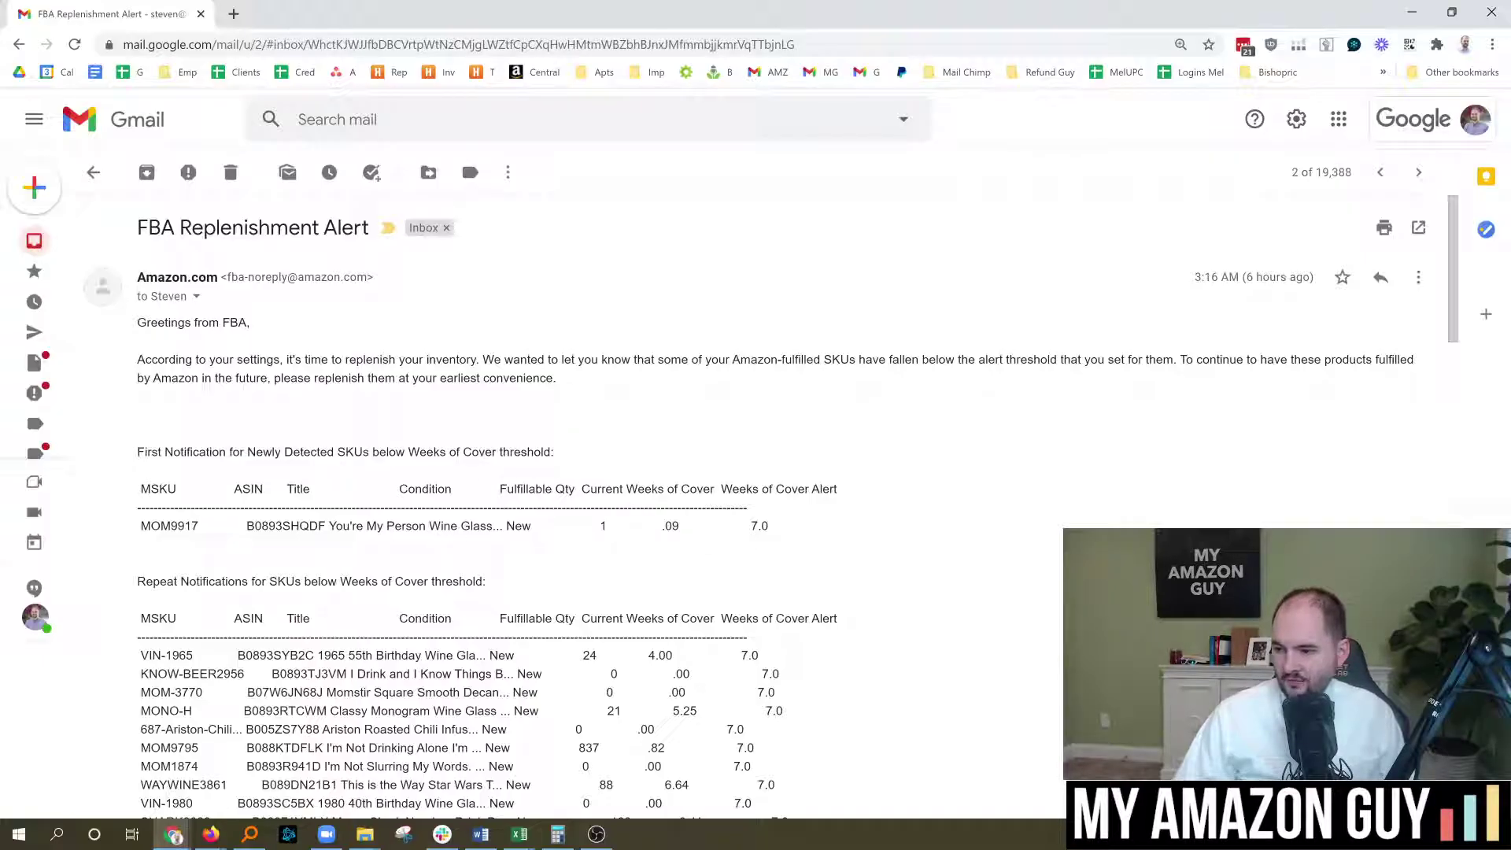
double_click(759, 526)
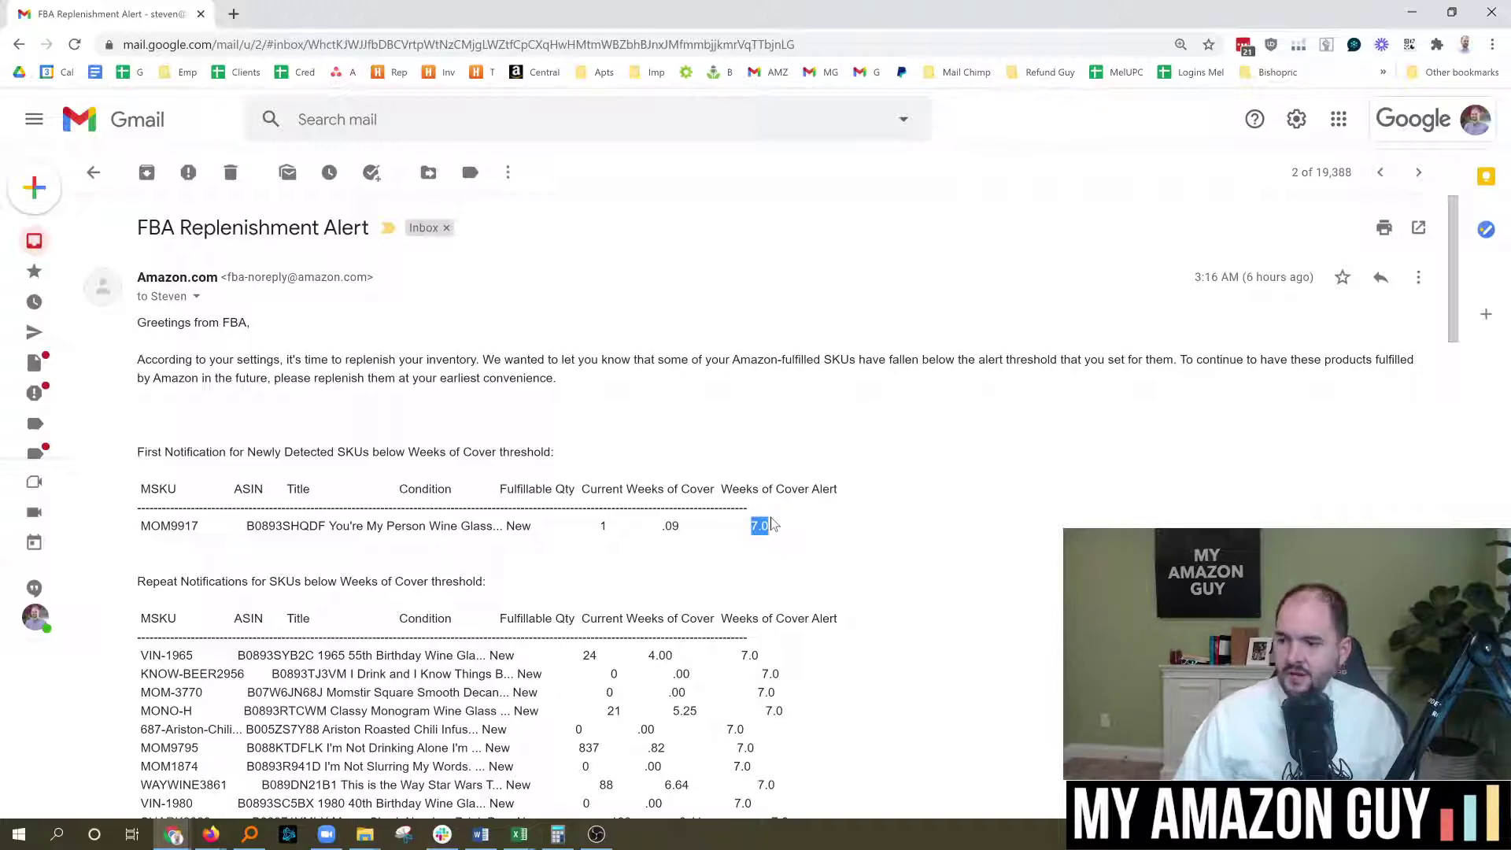
click(718, 526)
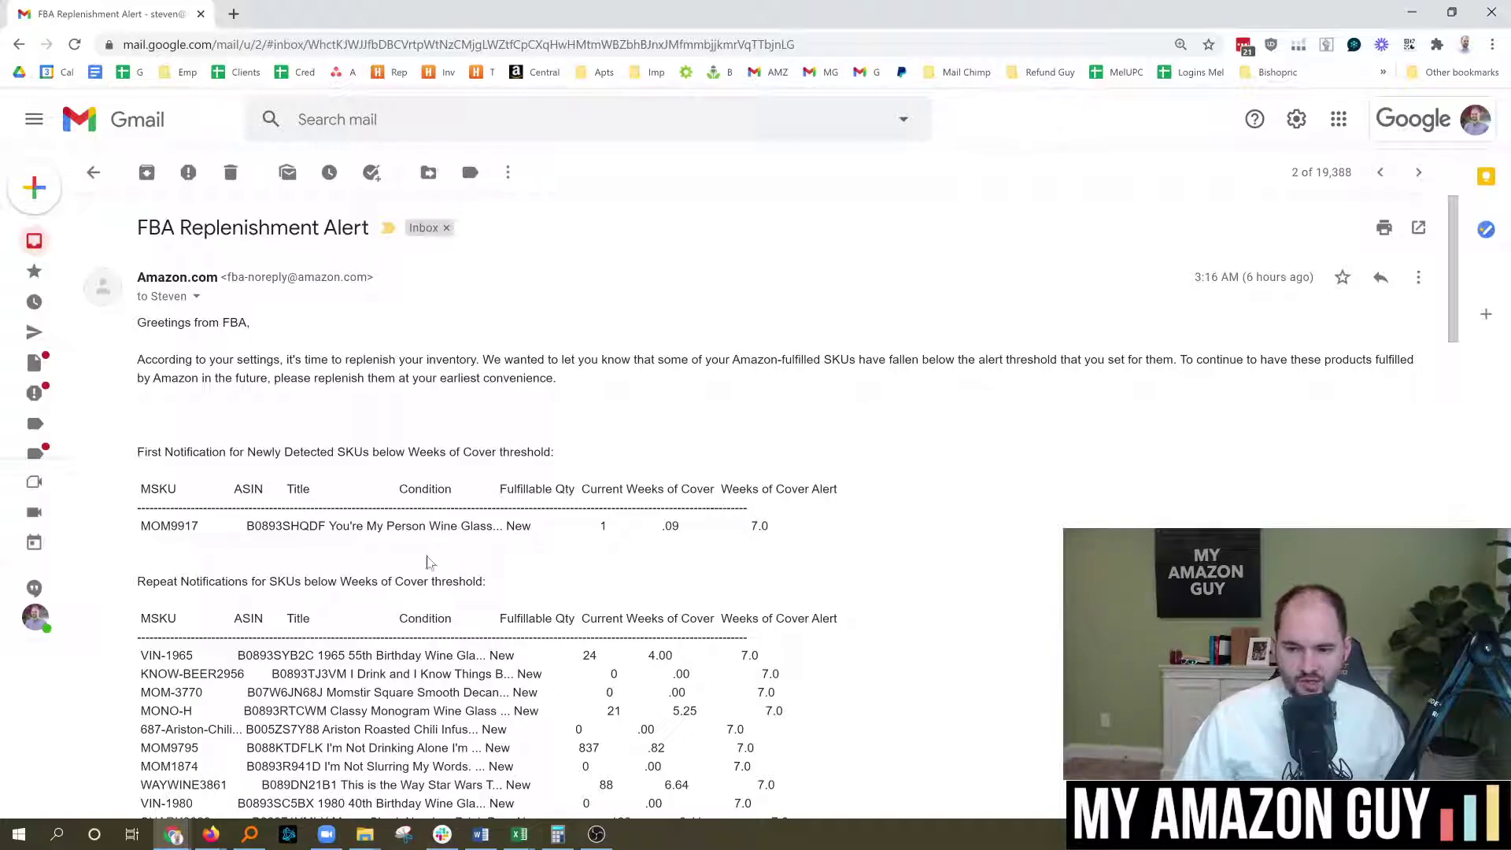
double_click(169, 526)
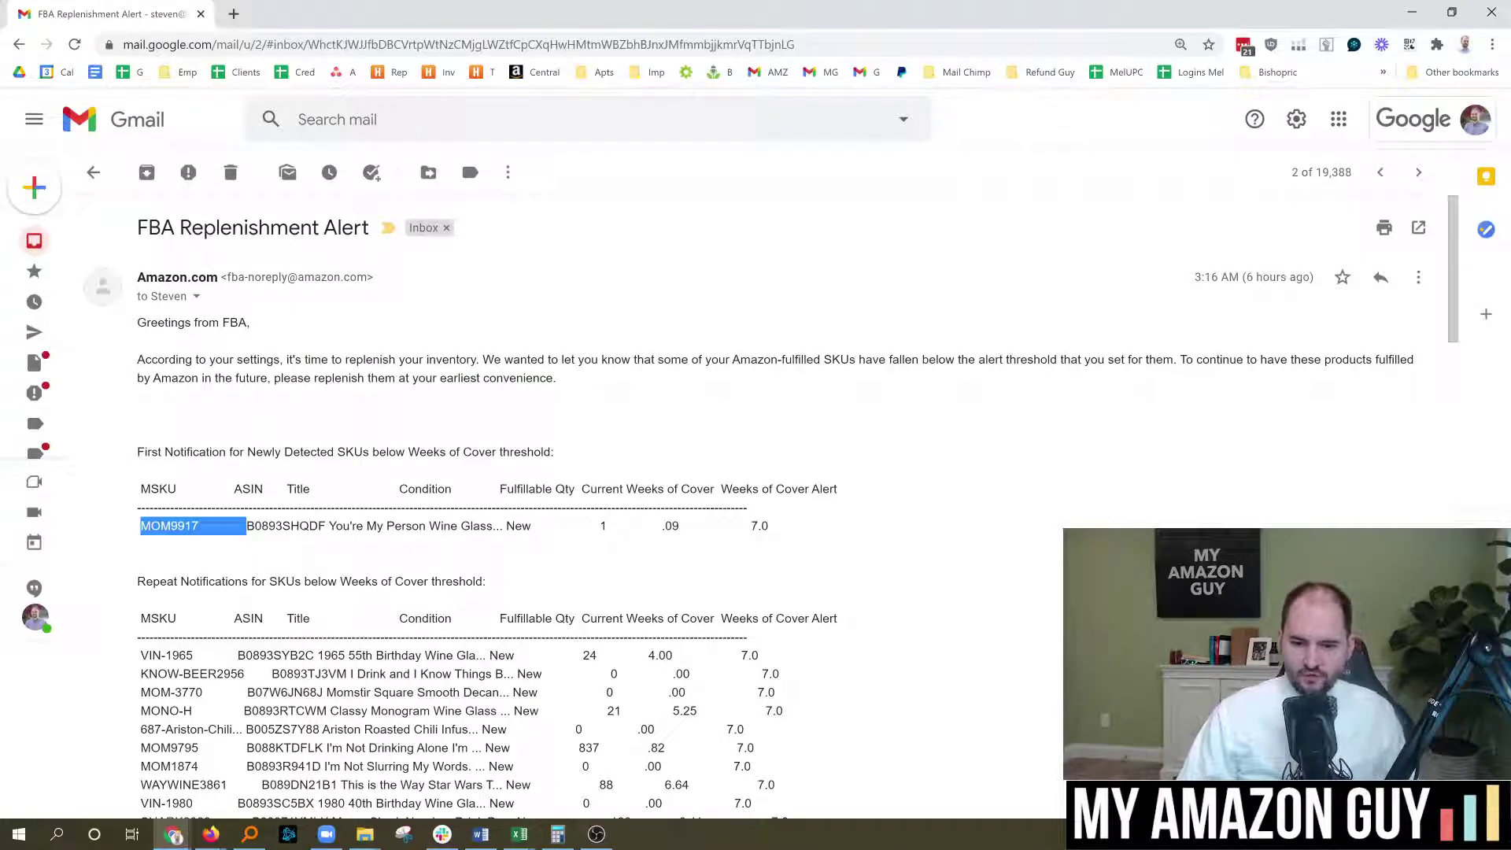
key(alt+Tab)
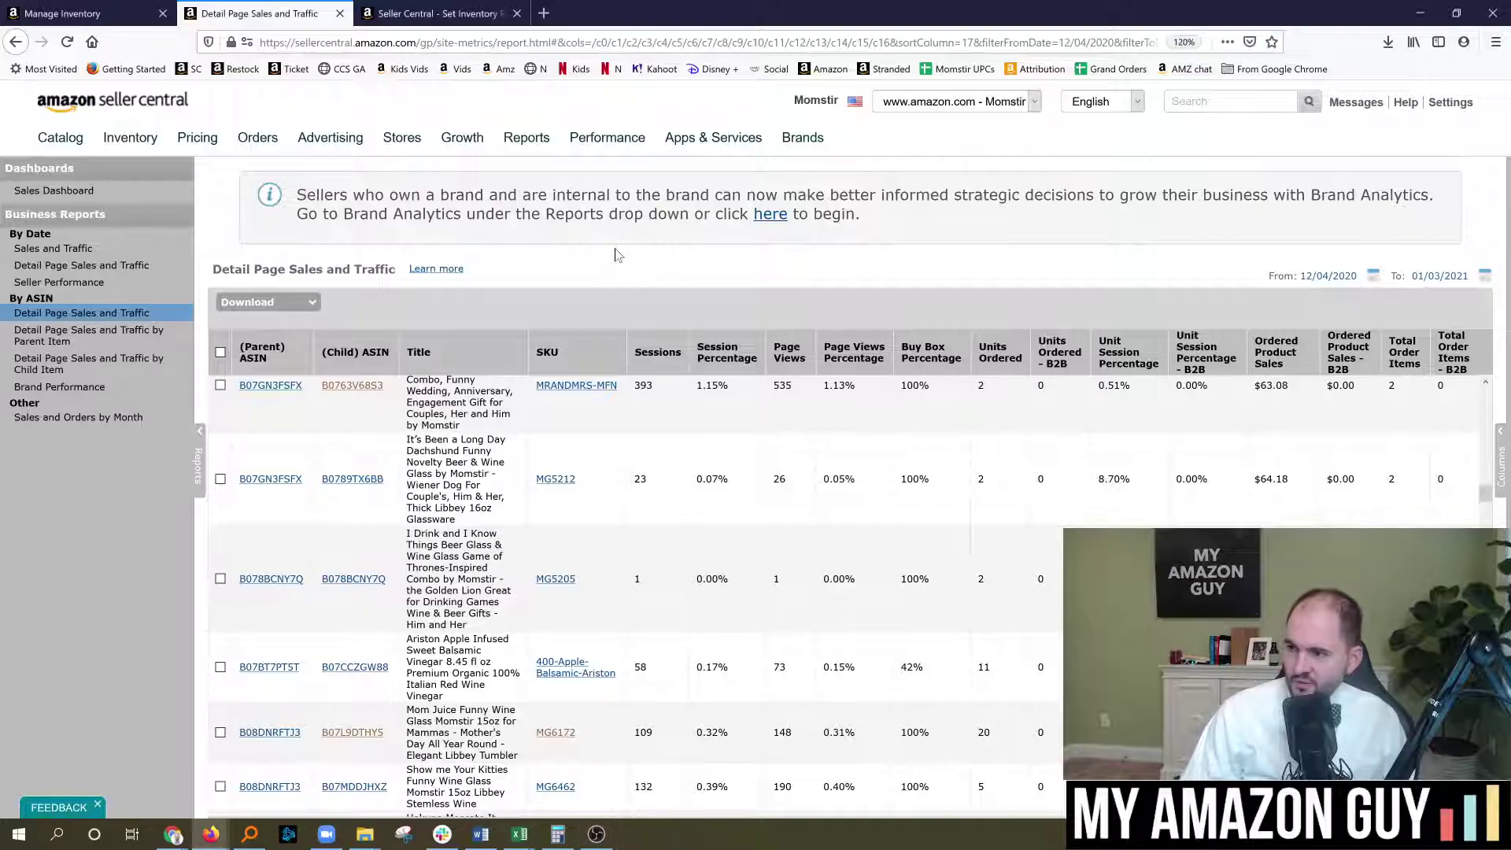
- Highlight the first row's Total Order Items count, then return to the Gmail alert email
mouse_move(523, 142)
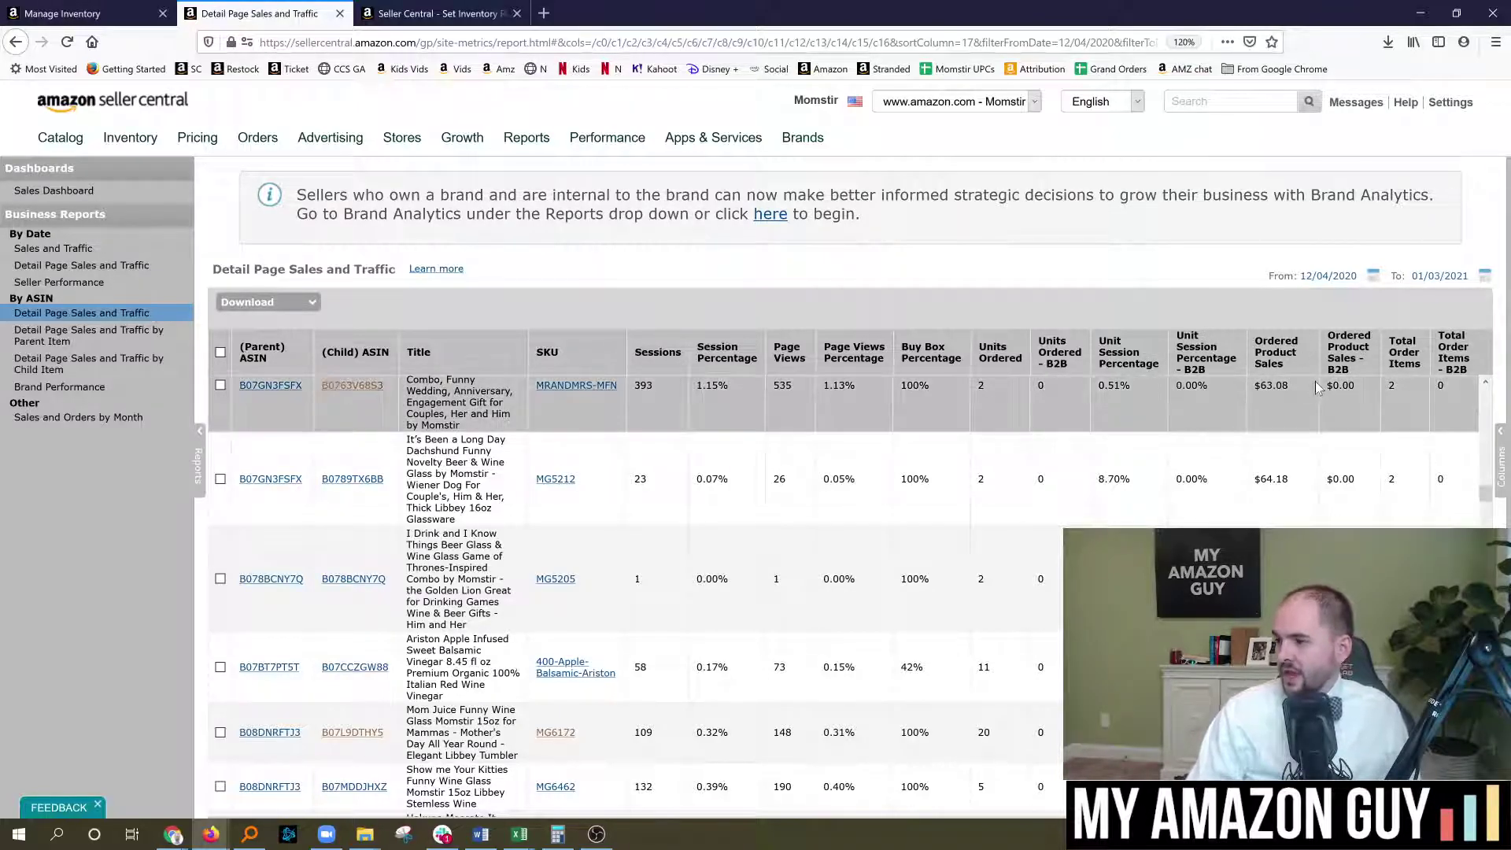
double_click(1390, 386)
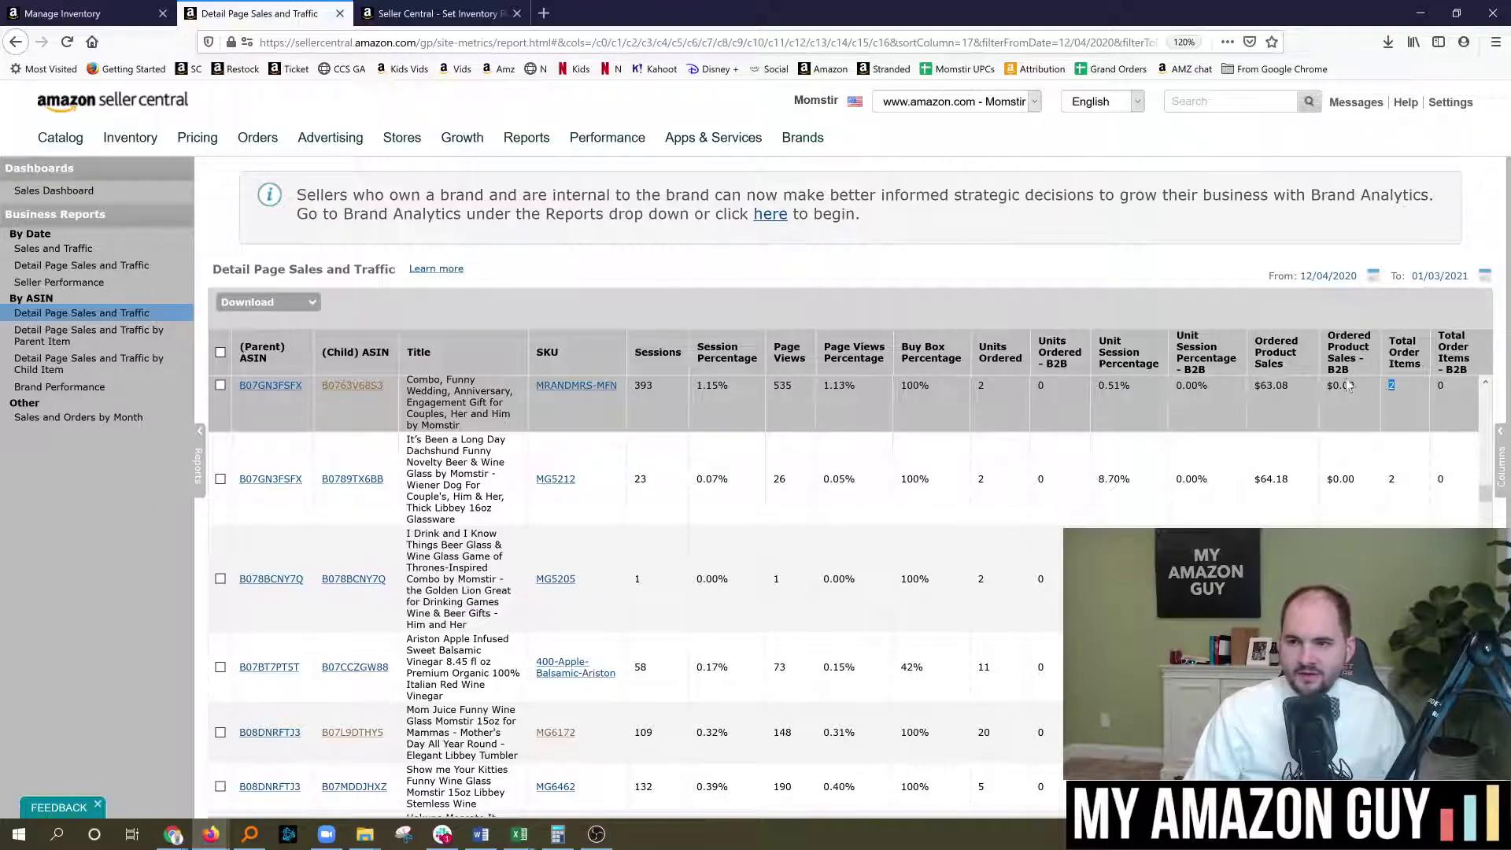
key(alt+Tab)
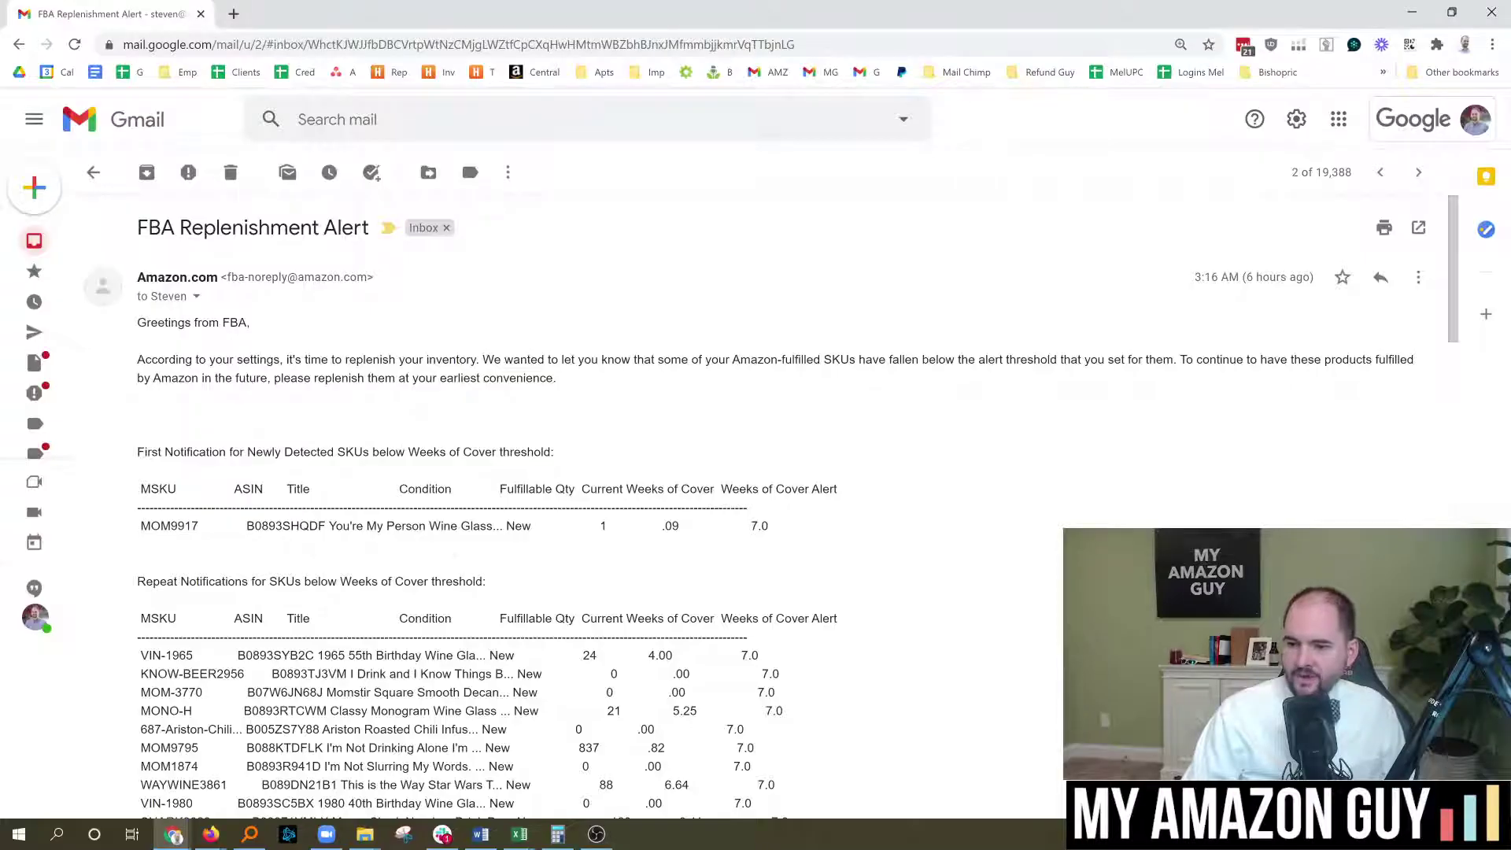
- Highlight the repeat-notification rows and SKU MOM9917 in the email, then switch to Manage Inventory
mouse_move(135, 586)
mouse_down()
mouse_move(393, 810)
mouse_move(138, 586)
mouse_up()
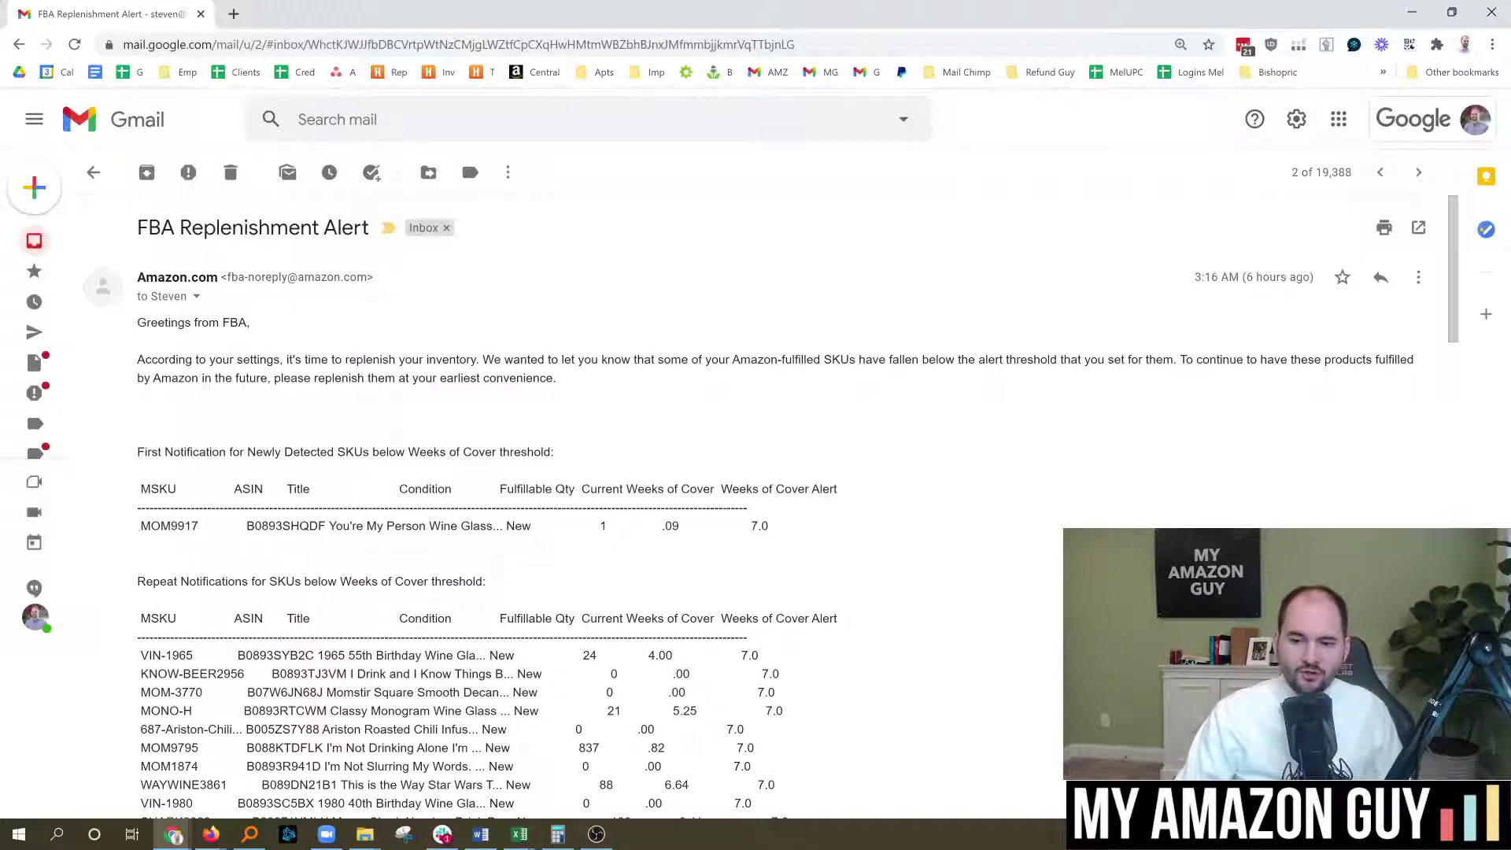
drag(141, 526, 338, 525)
click(310, 548)
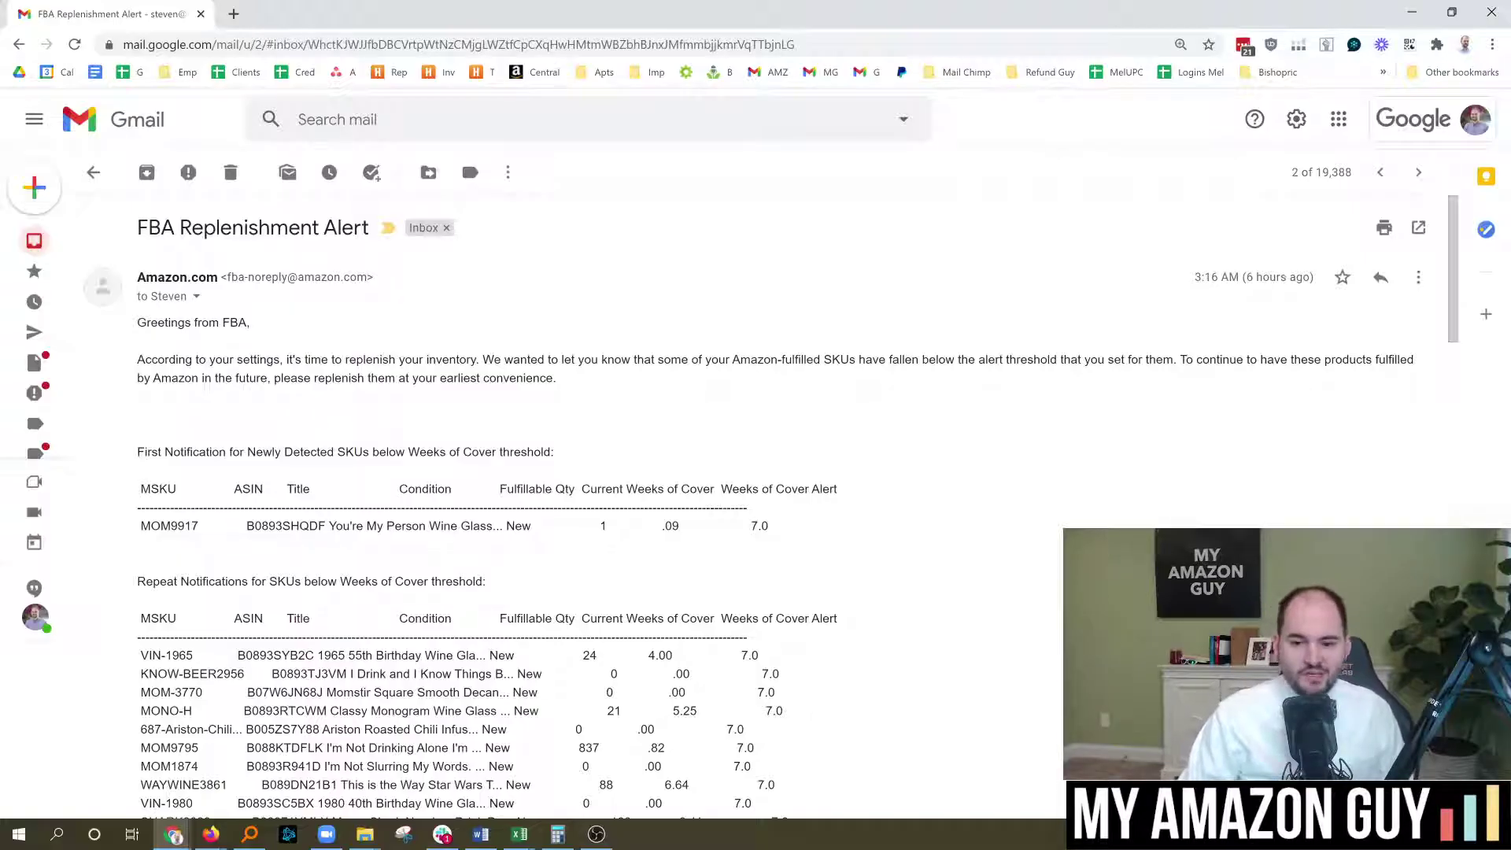
drag(140, 525, 203, 526)
click(203, 526)
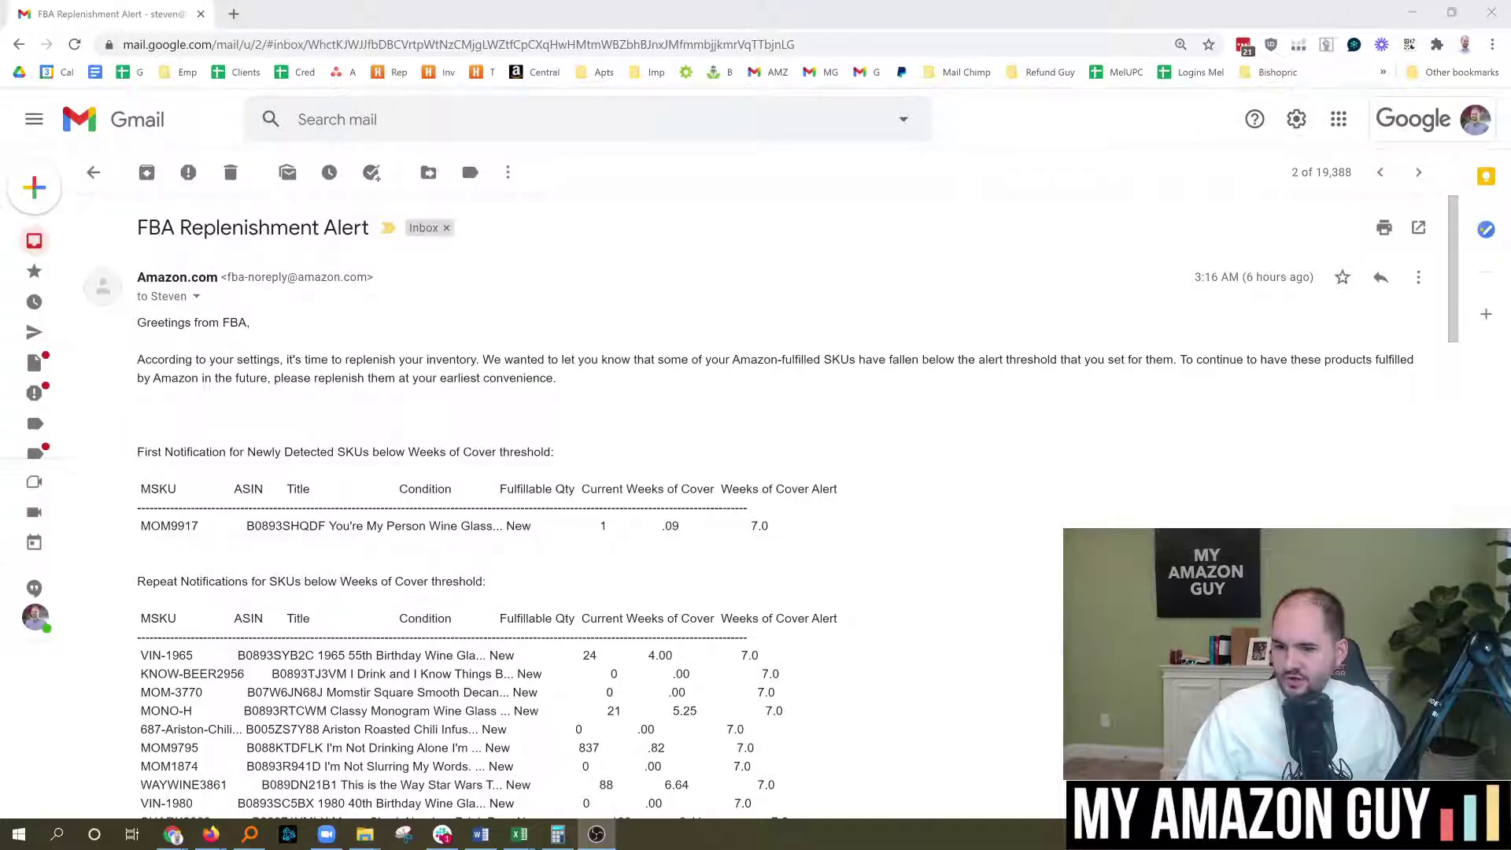
key(alt+Tab)
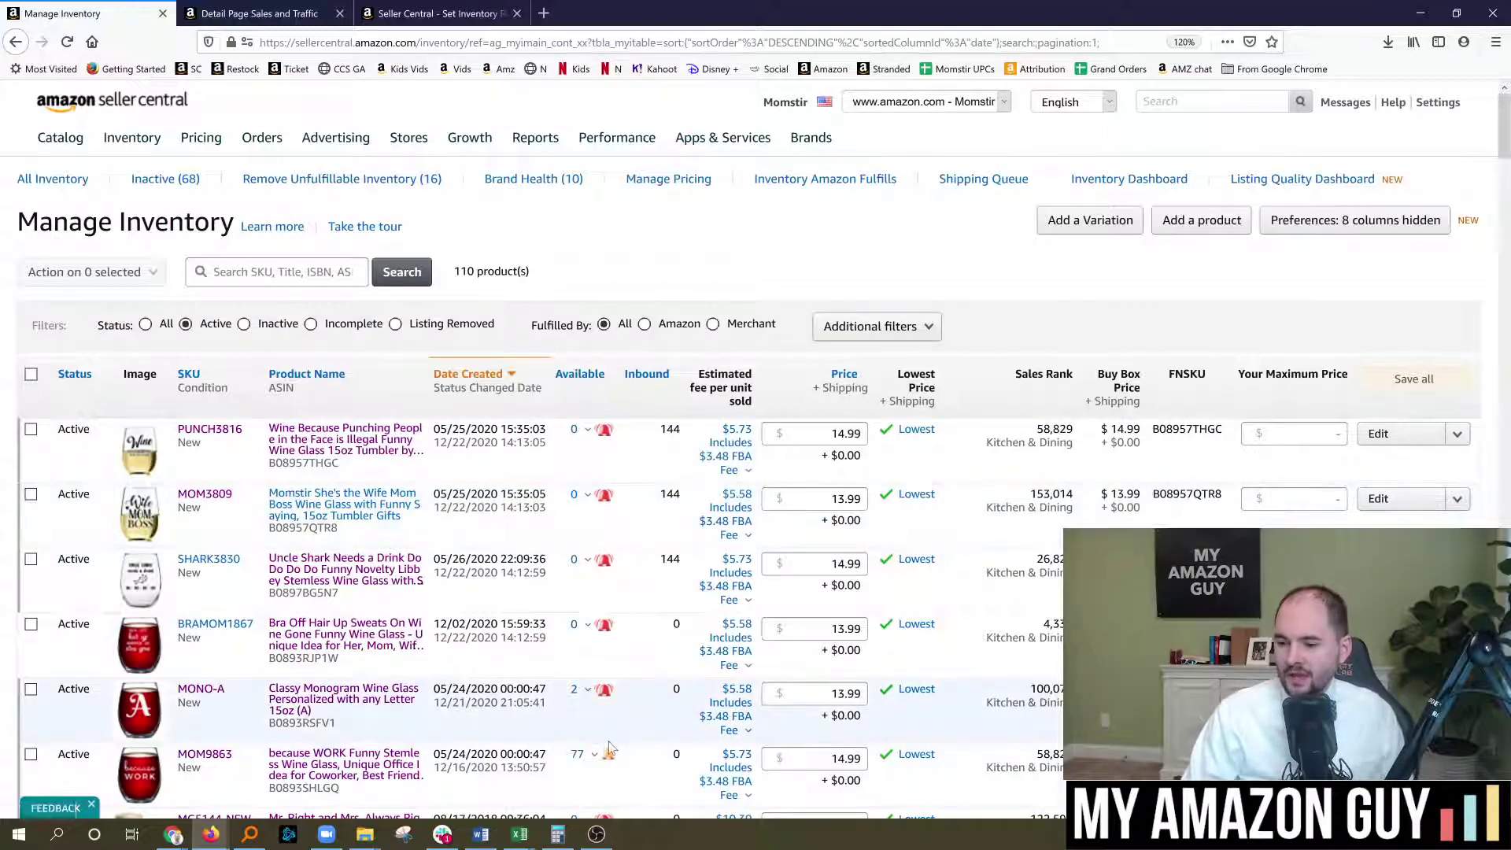
- Select the PUNCH3816 listing and open the 'Action on 1 selected' dropdown
mouse_move(611, 756)
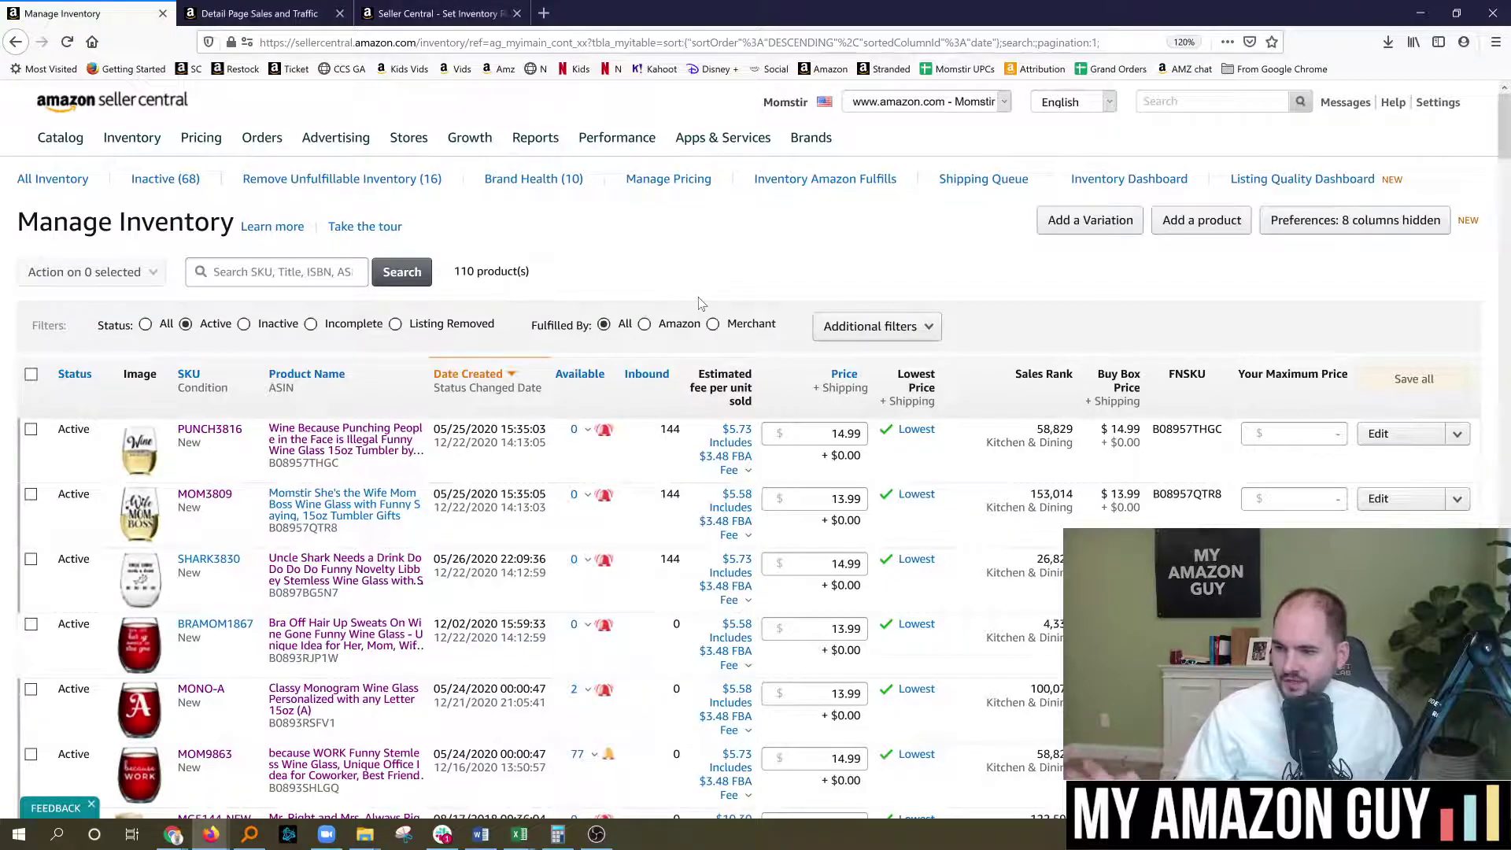
mouse_move(606, 435)
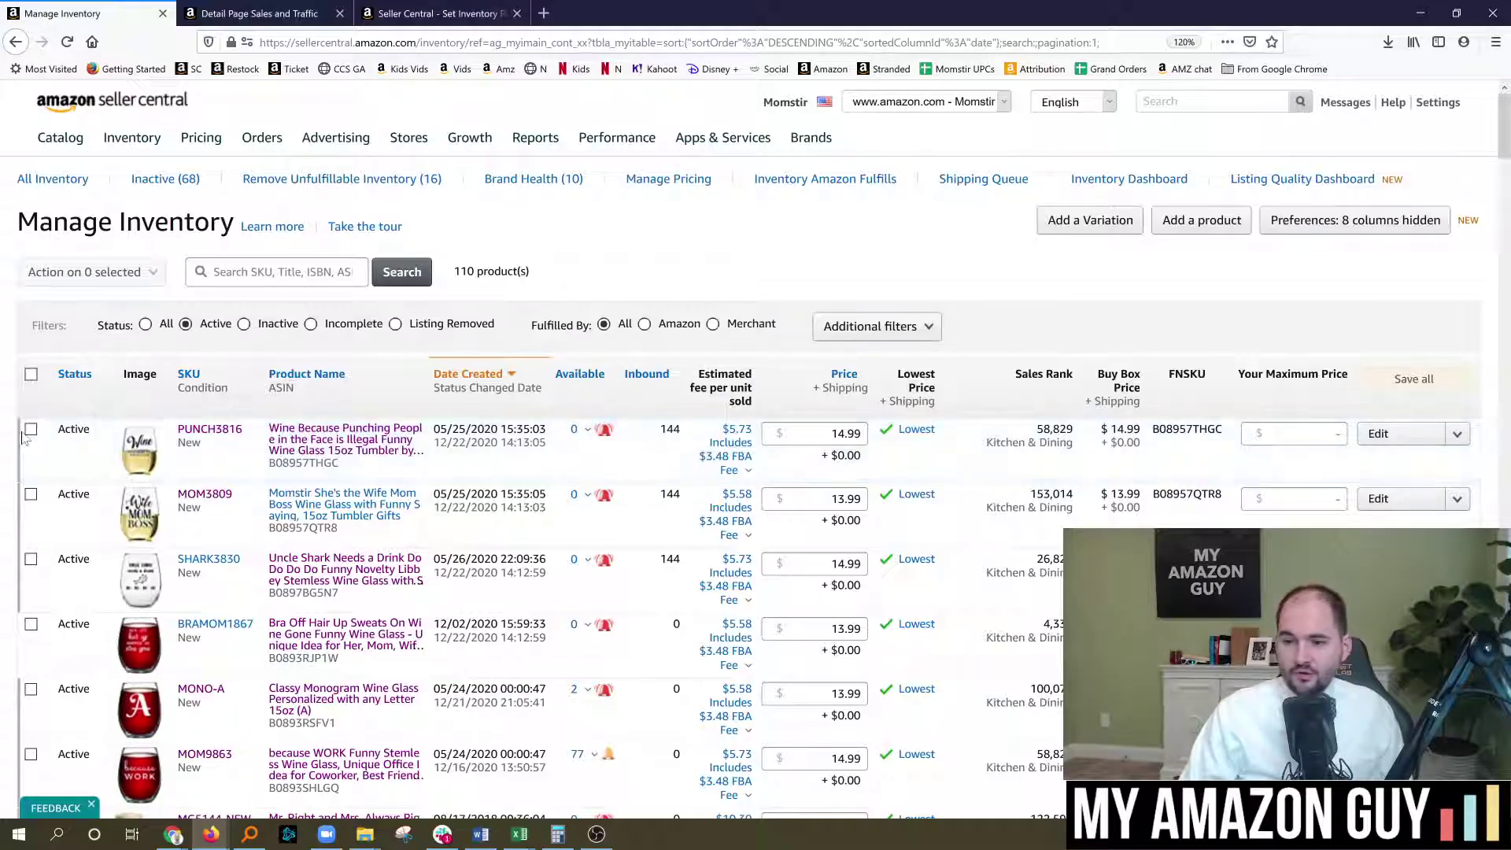
click(30, 431)
click(90, 271)
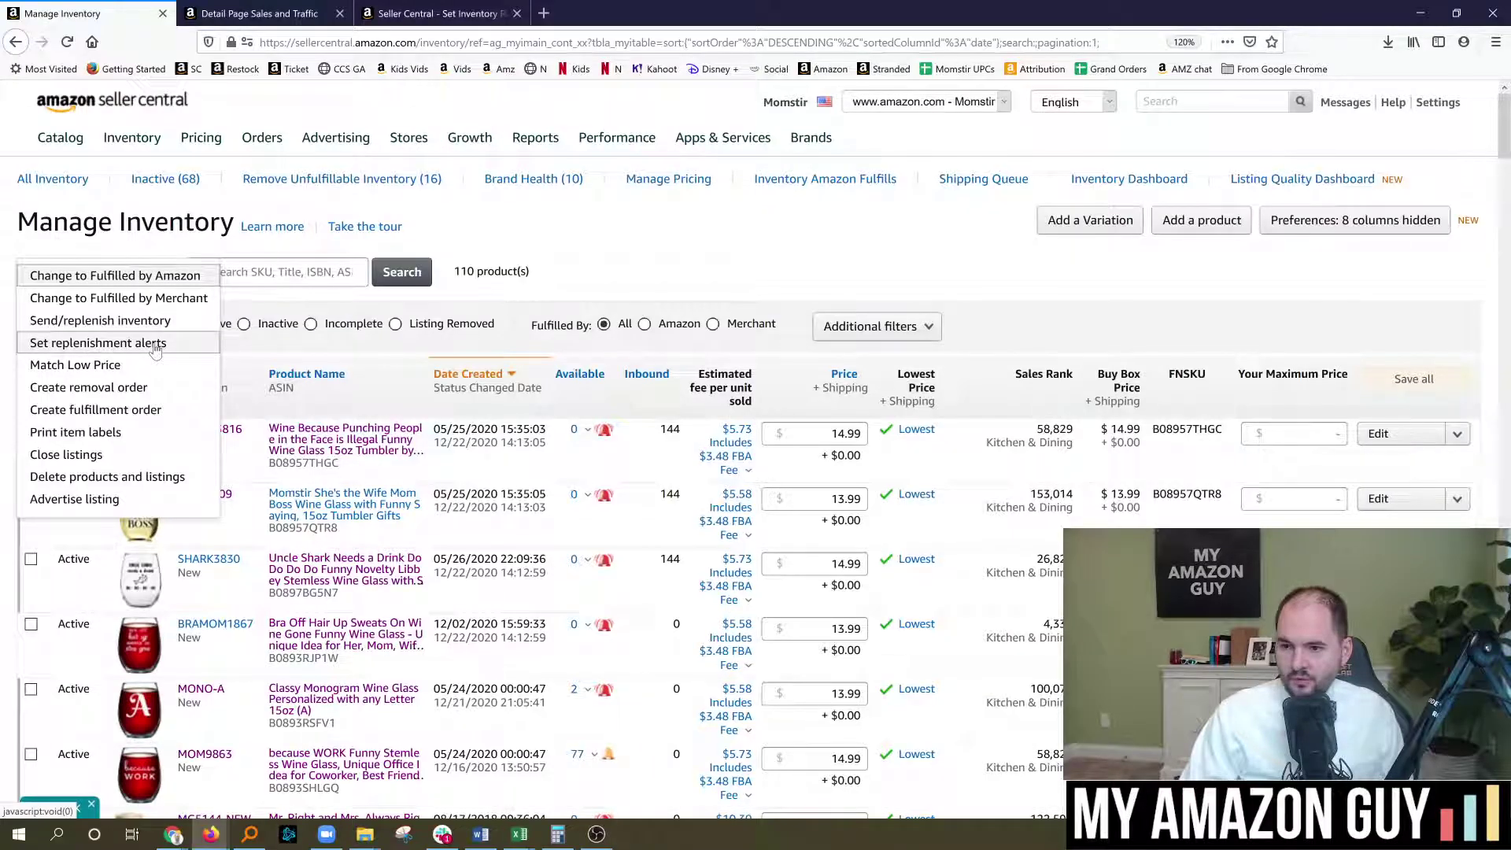
- Open PUNCH3816's replenishment alert settings and change its threshold from 7 to 8 weeks
click(156, 344)
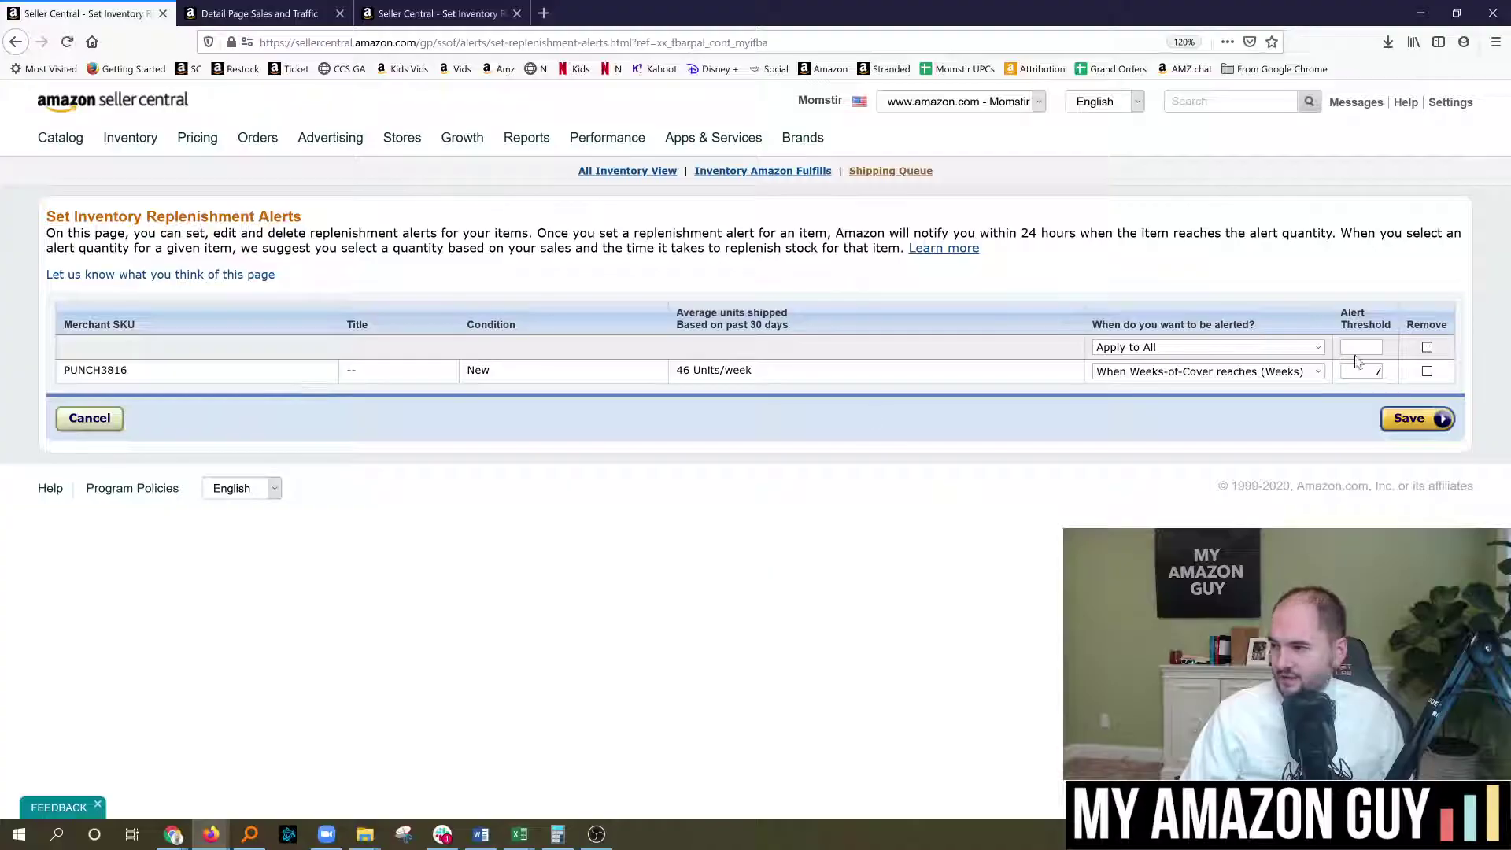
click(1363, 372)
drag(1373, 372, 1394, 377)
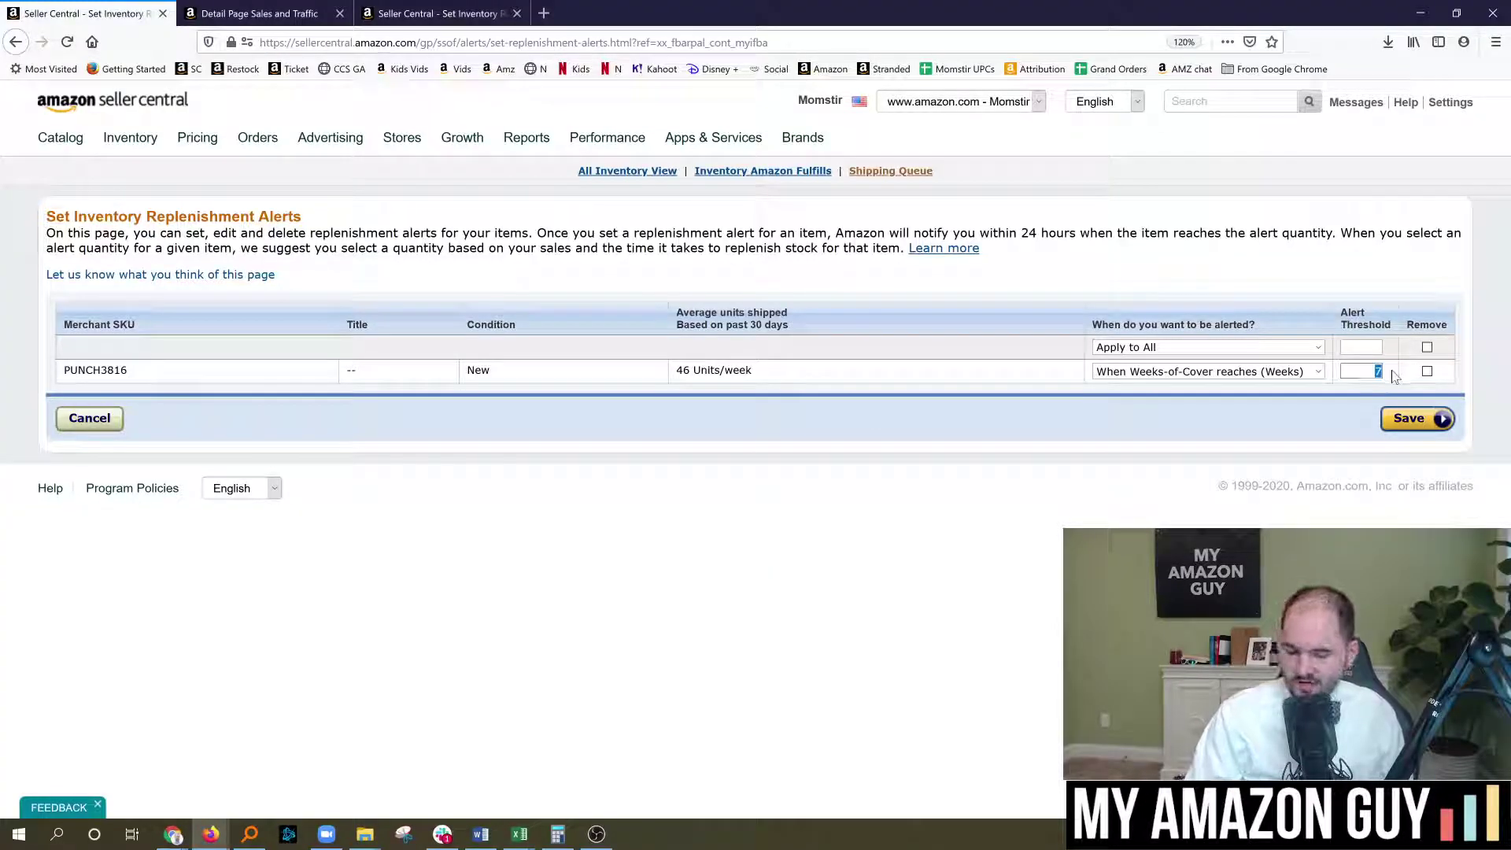
text(6)
key(BackSpace)
text(8)
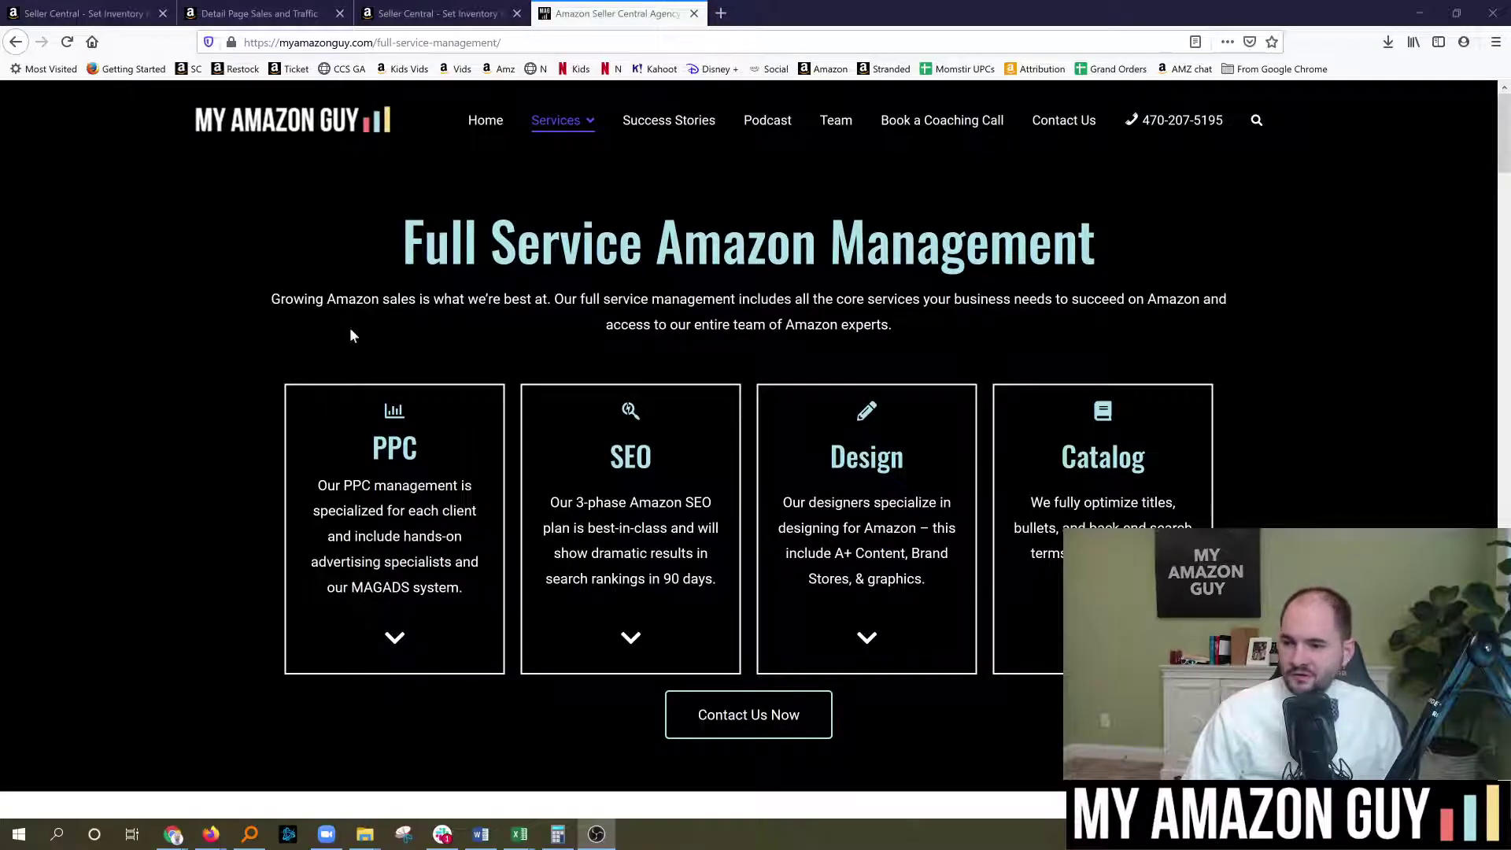
- Scroll past the service cards to Additional Services, showing Product Research, Amazon Social Posts and Weekly PPC & Sales Reporting
scroll(506, 362, down, 2)
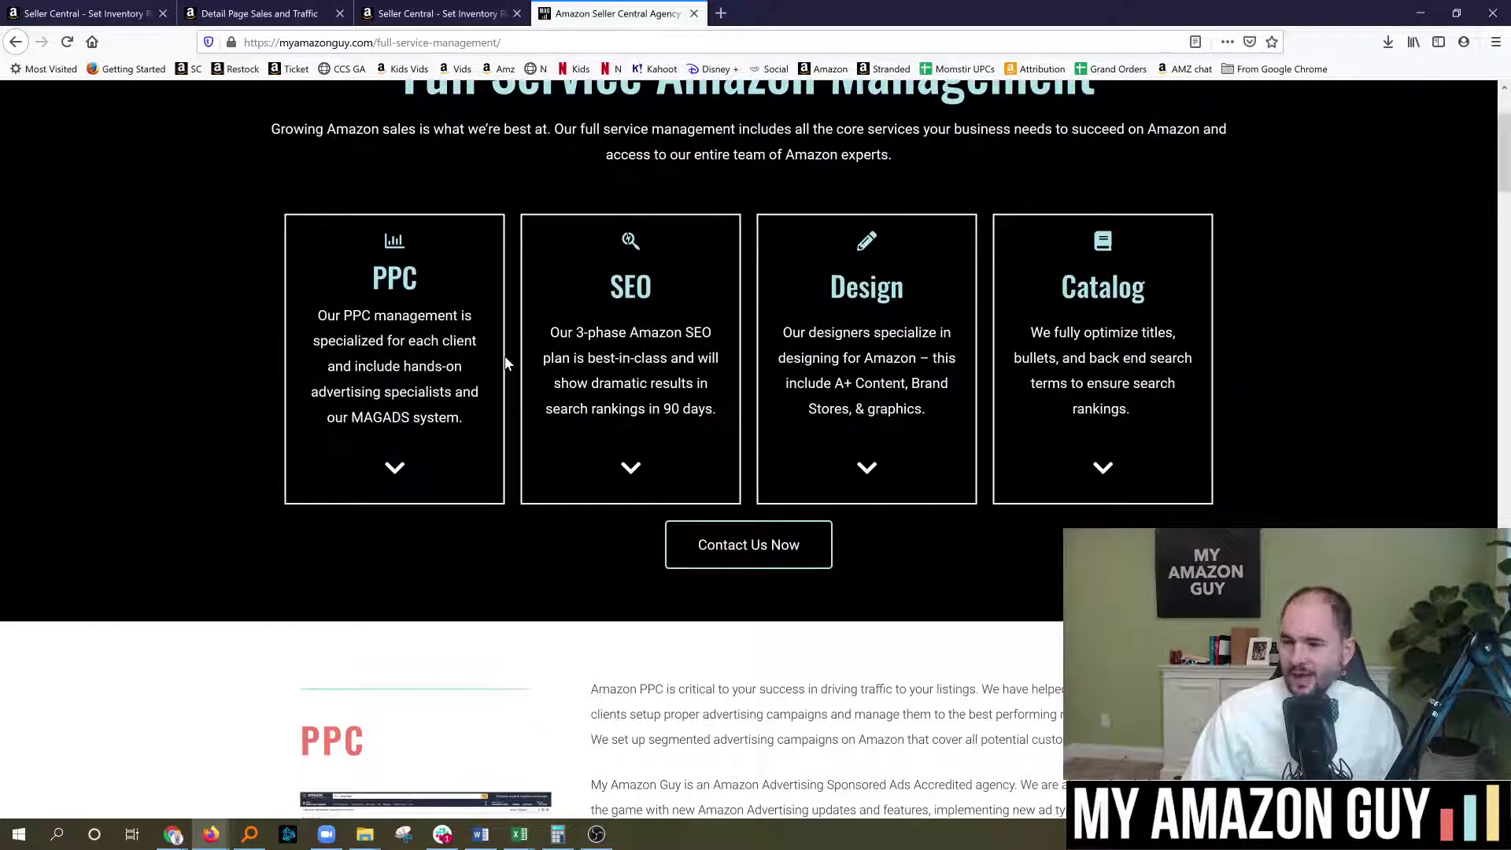
scroll(1506, 165, down, 3)
drag(1506, 165, 1505, 595)
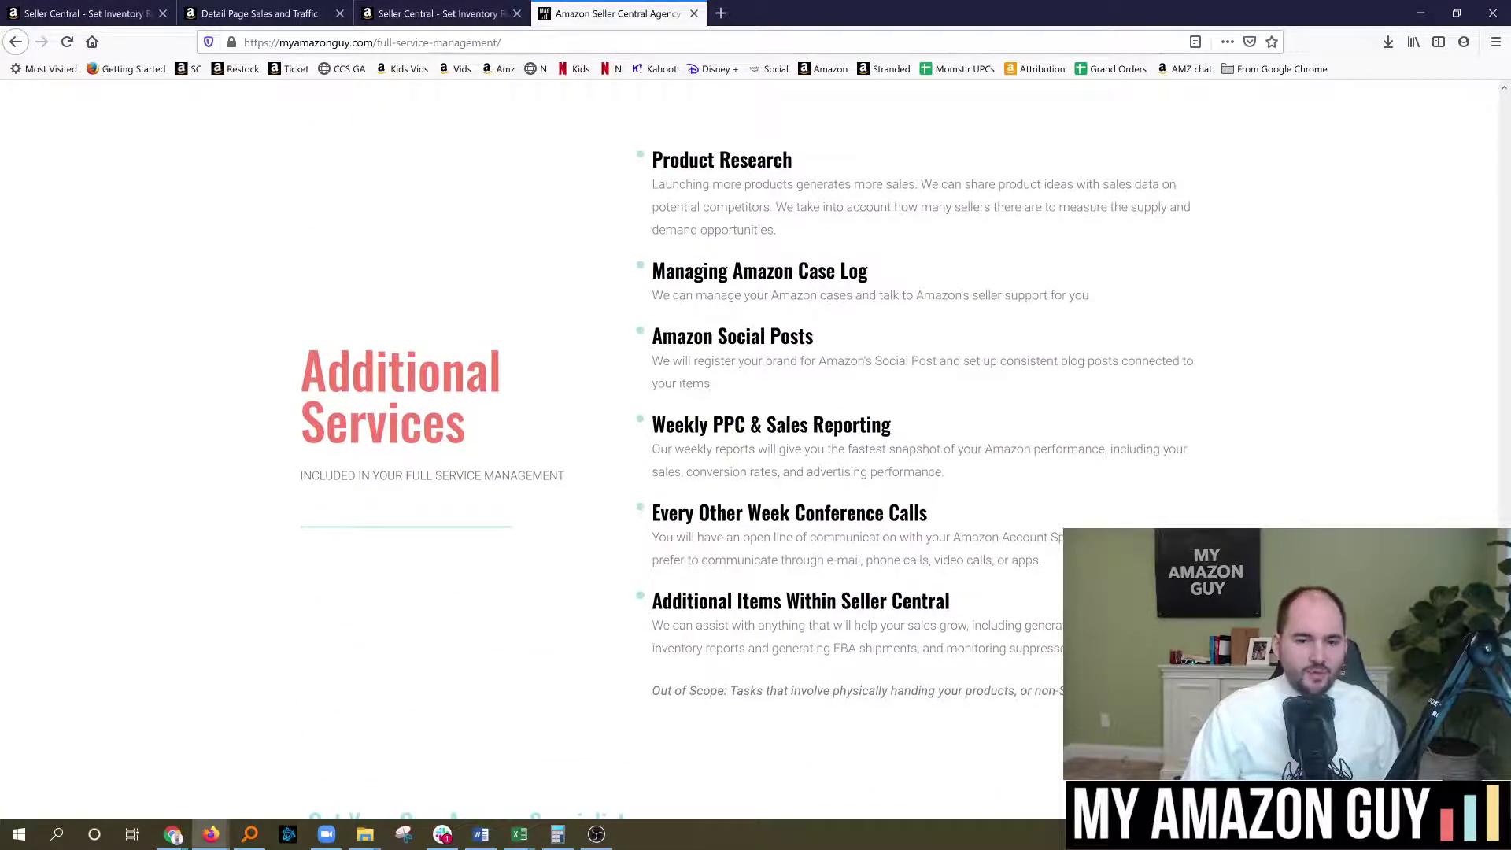
click(596, 835)
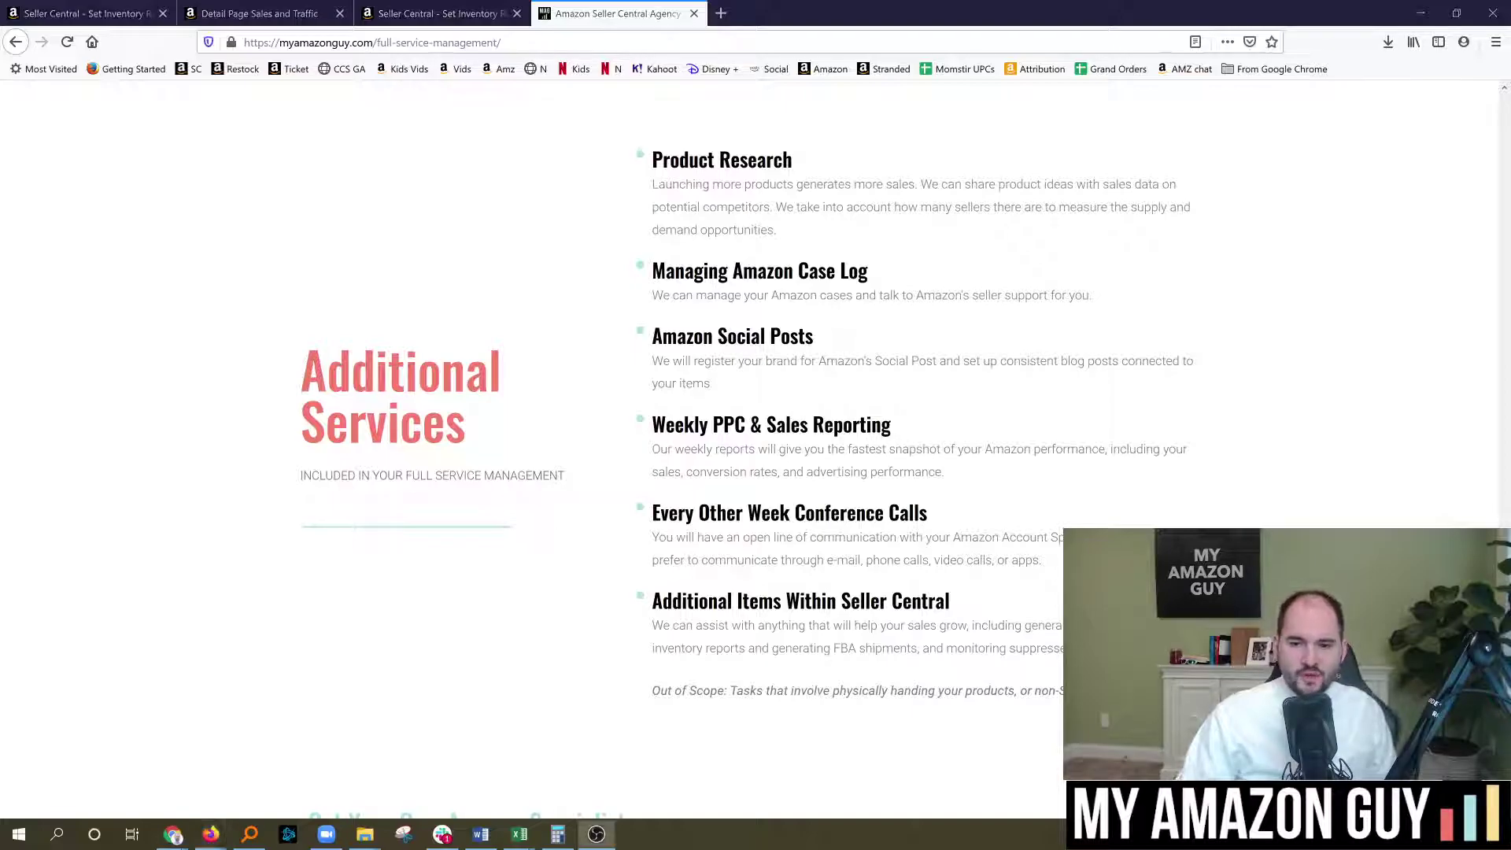